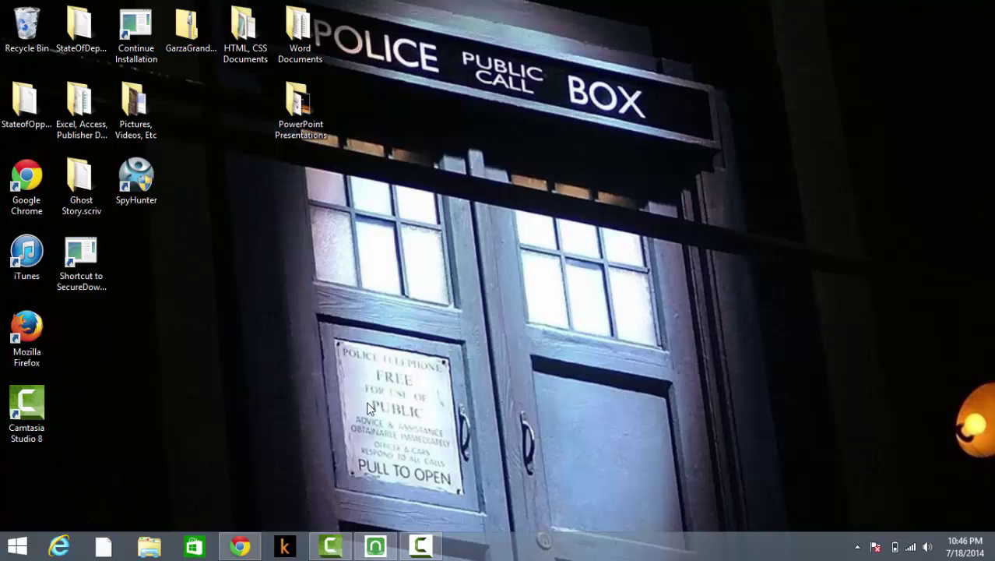
Switch to the Chrome window with the Barnes & Noble site and open the NOOK Top 100 bestseller list
mouse_move(240, 547)
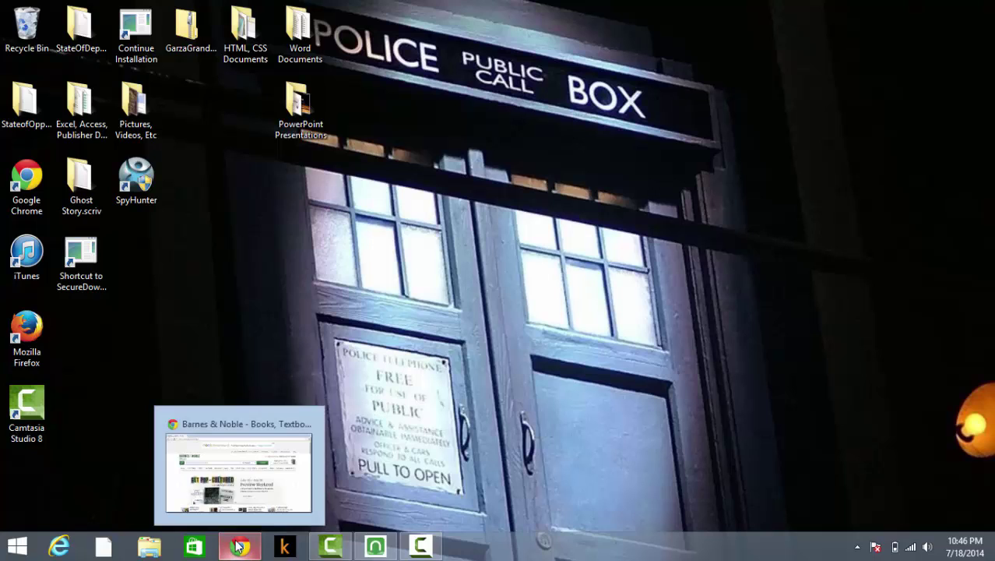
click(239, 547)
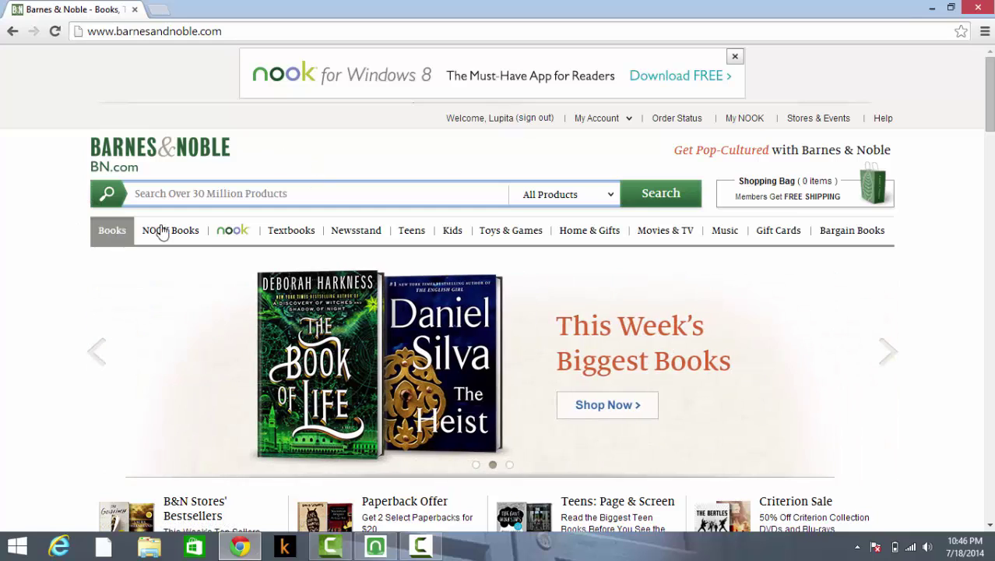
mouse_move(232, 231)
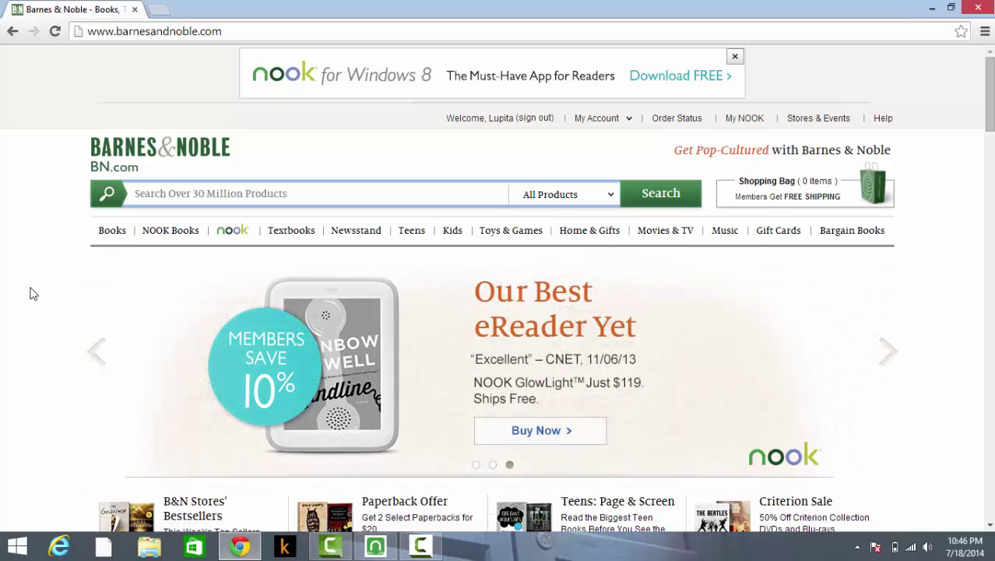
mouse_move(176, 241)
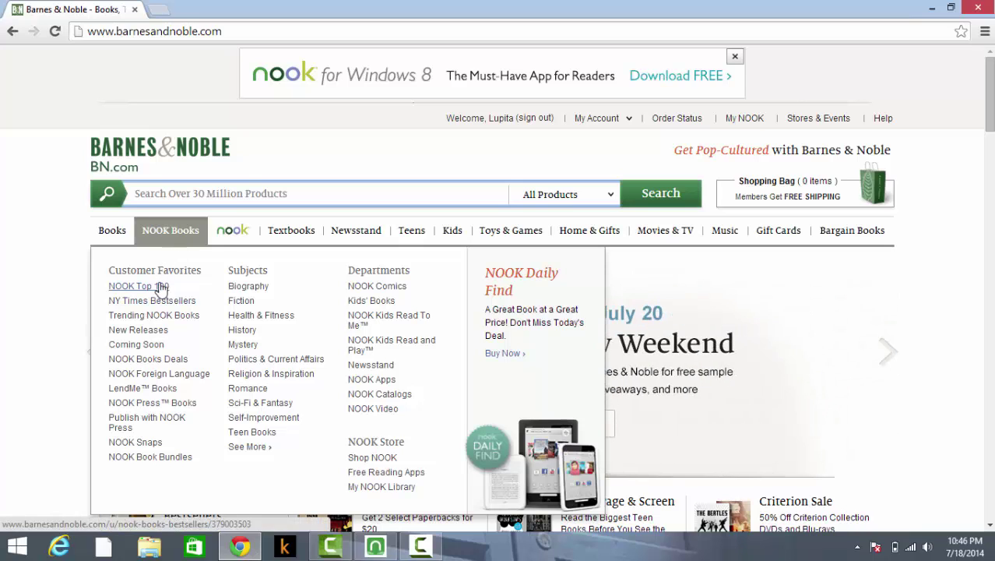
click(160, 286)
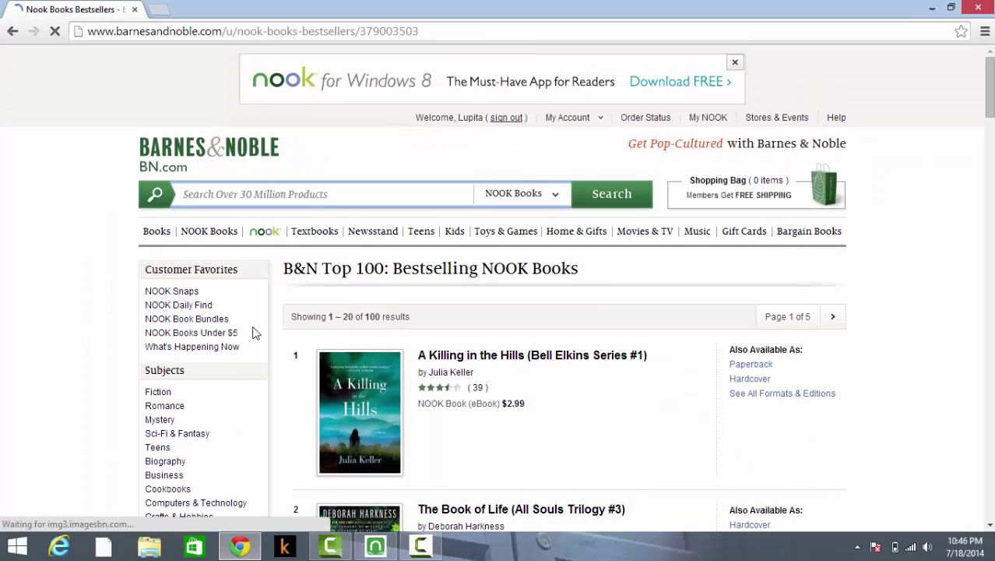
Open the product page of the NOOK Book Plain Truth from the bestseller list
click(990, 526)
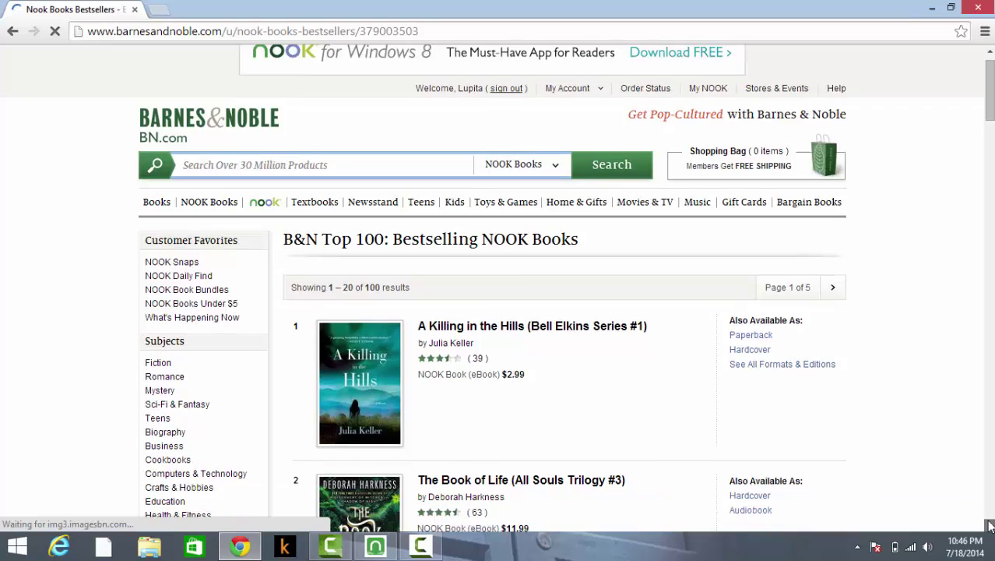
drag(989, 525, 990, 526)
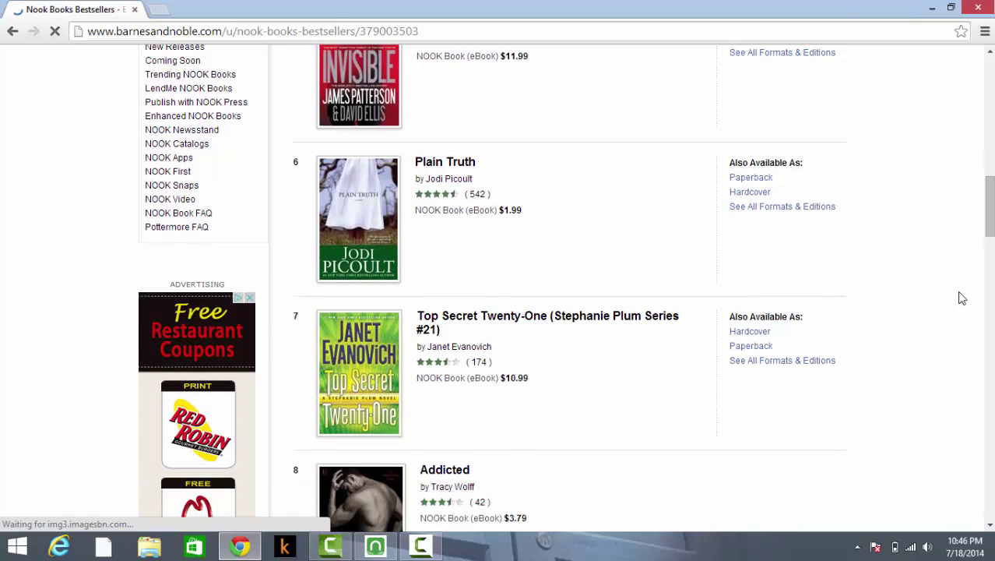
click(452, 166)
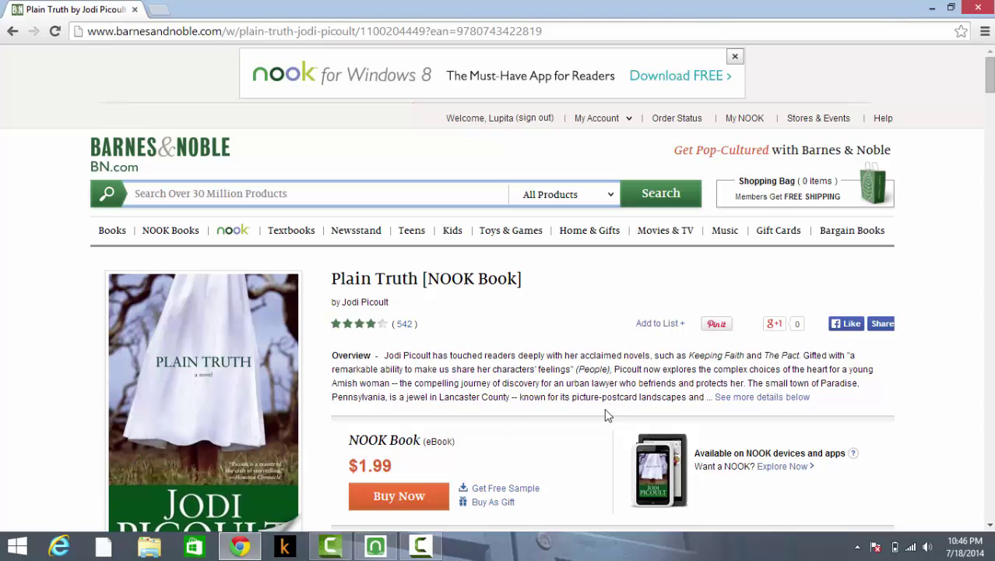
Get the free sample of the Plain Truth NOOK Book and dismiss the confirmation dialog
click(991, 525)
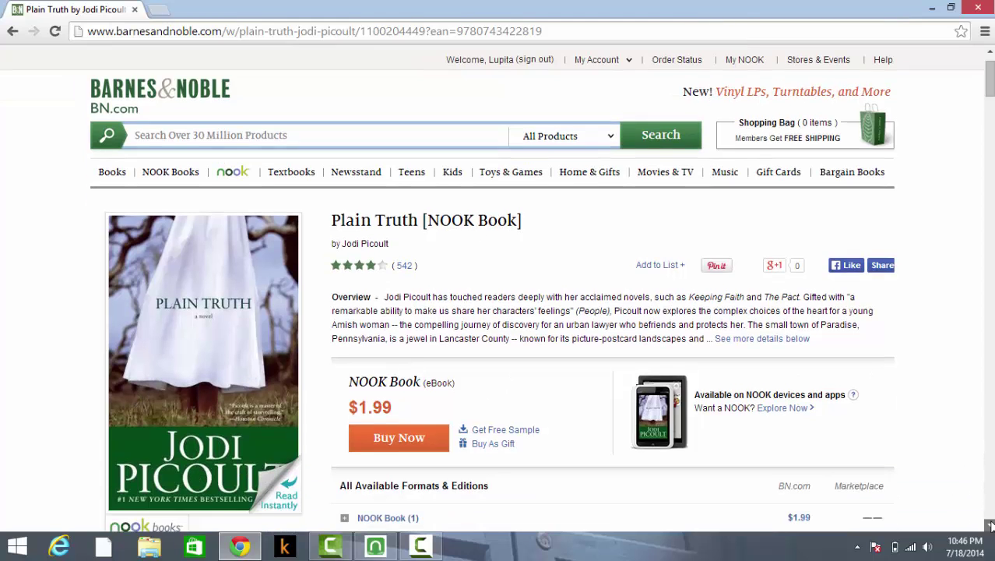
mouse_move(991, 524)
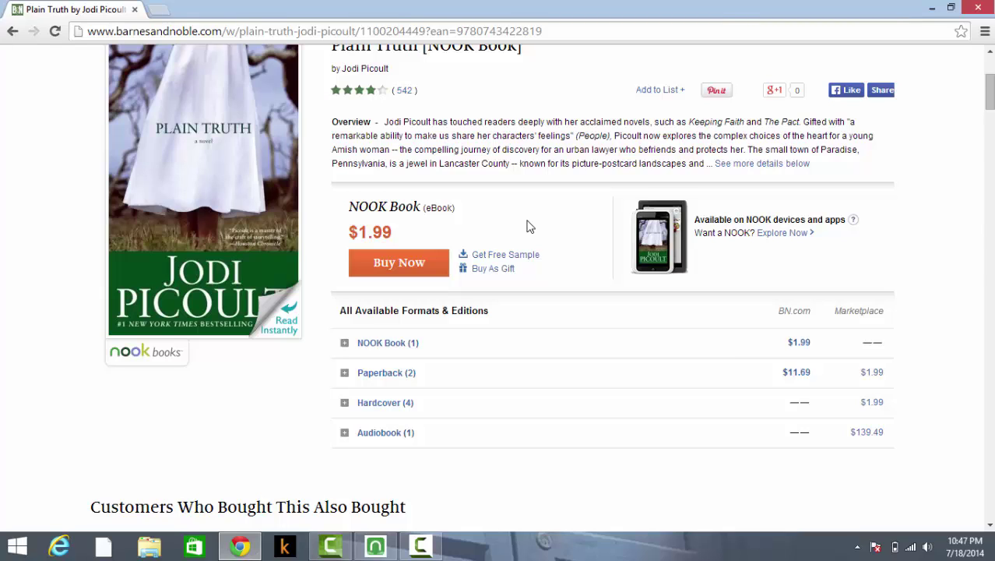
key(super+c)
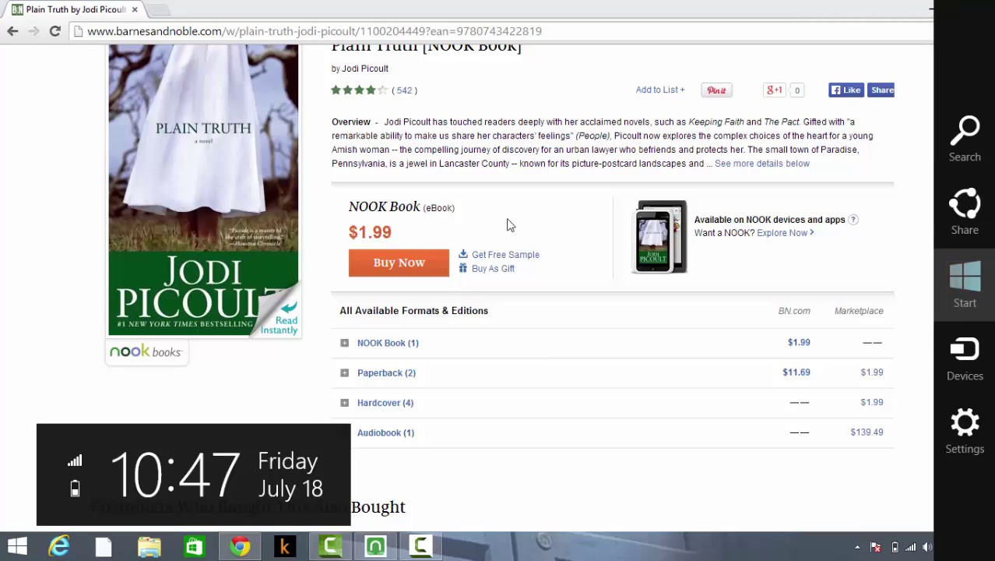
click(508, 226)
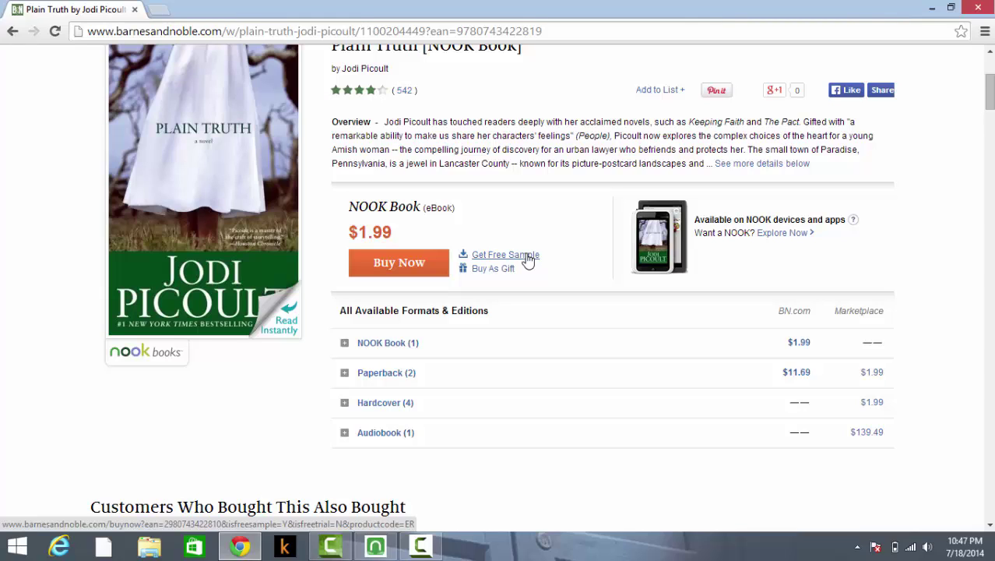
click(527, 259)
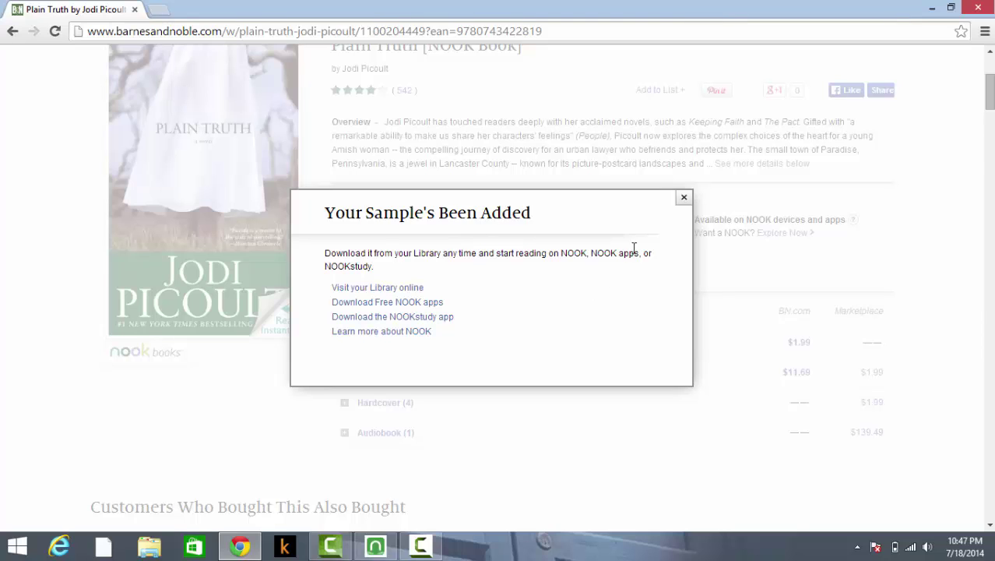
click(686, 198)
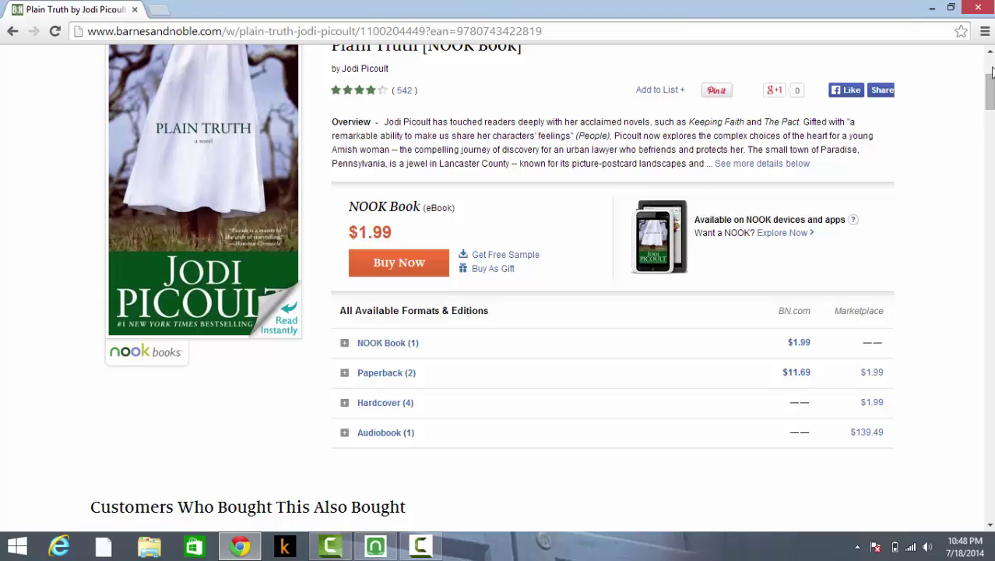
Minimize the browser window to get back to the desktop
scroll(992, 71, up, 3)
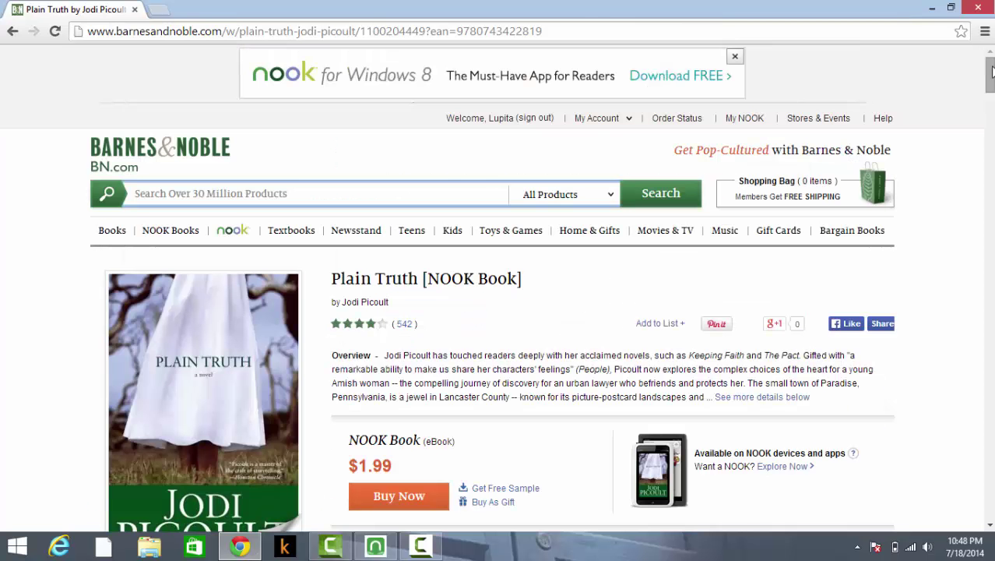
key(super+c)
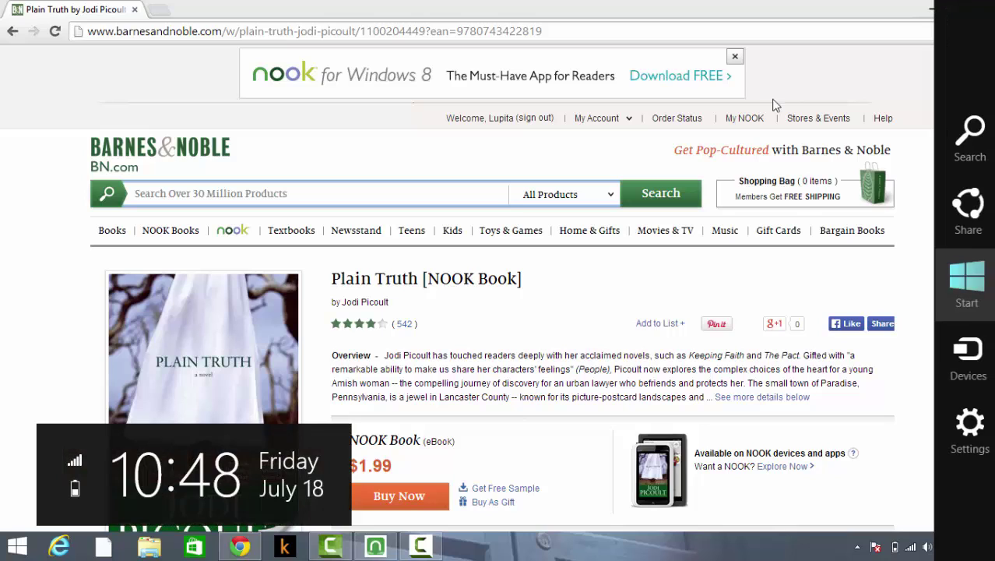
click(599, 158)
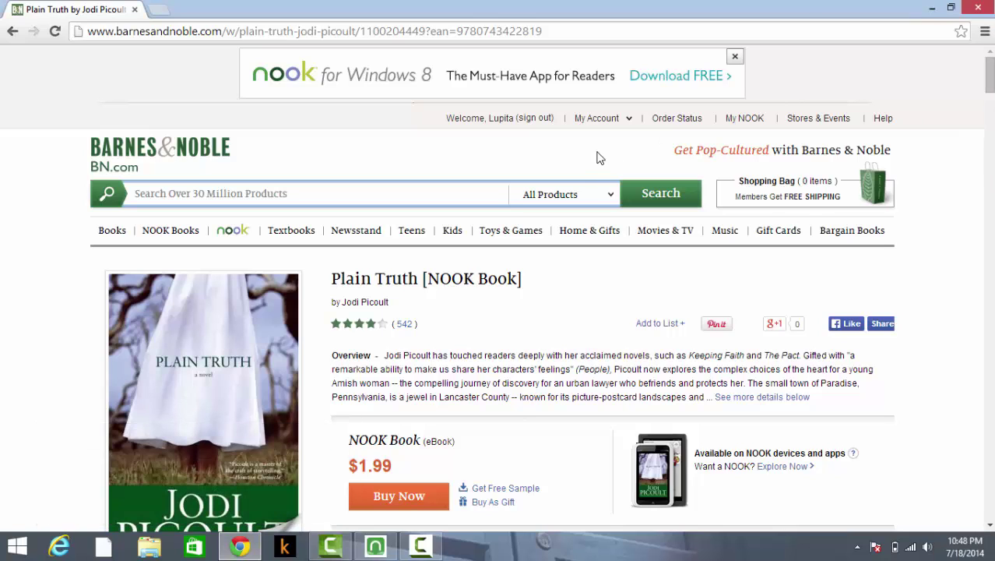
click(931, 7)
key(super+c)
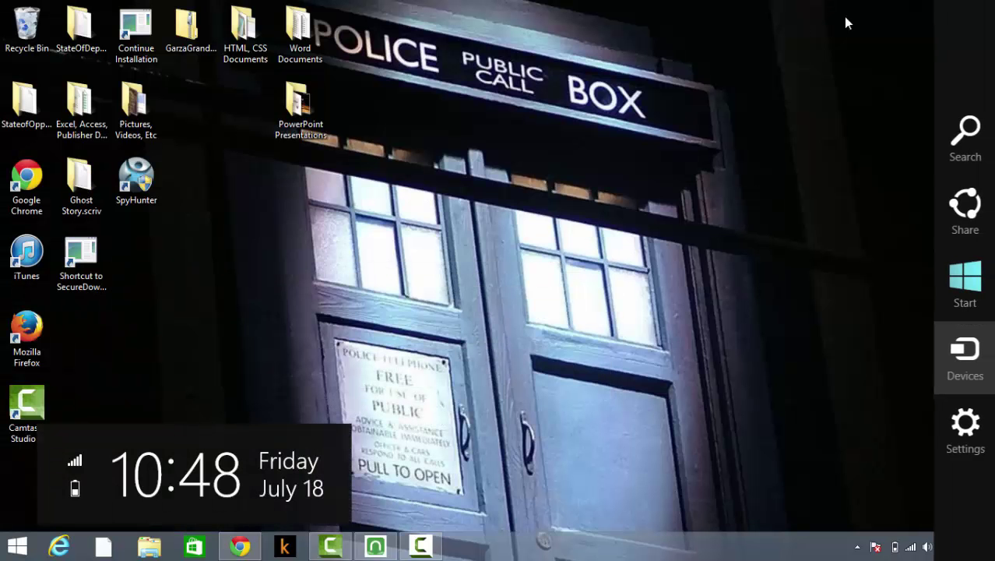
click(391, 469)
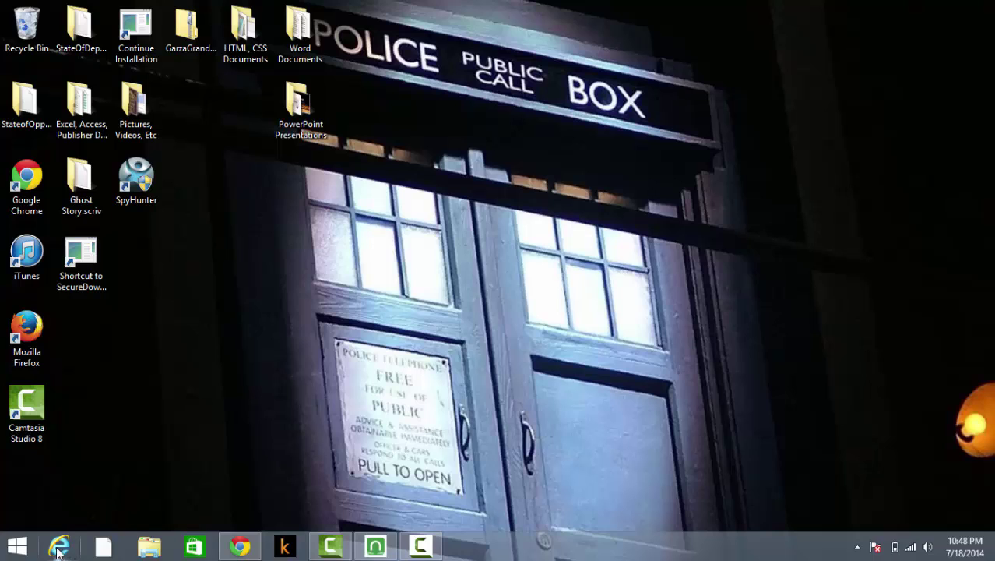
click(18, 546)
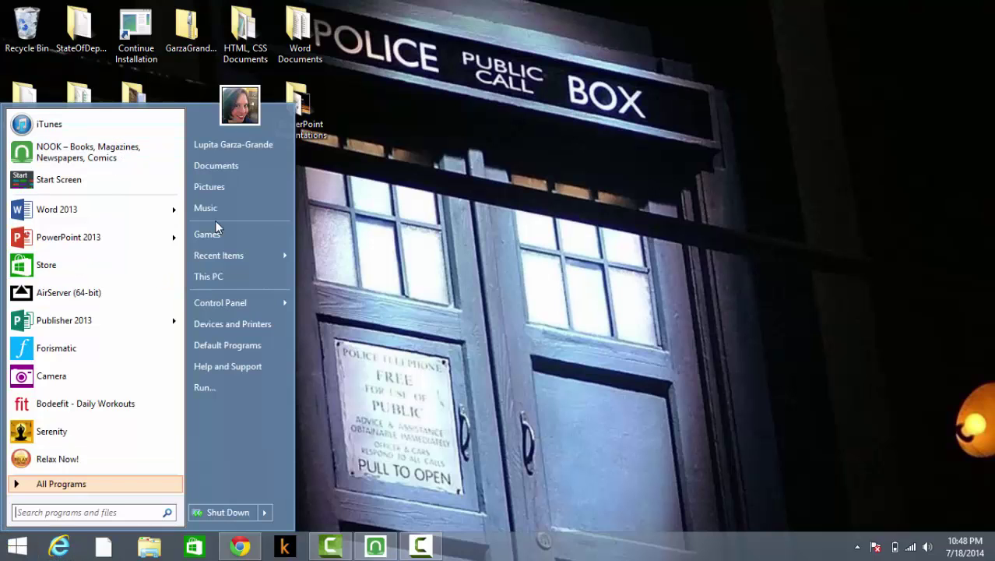
click(456, 354)
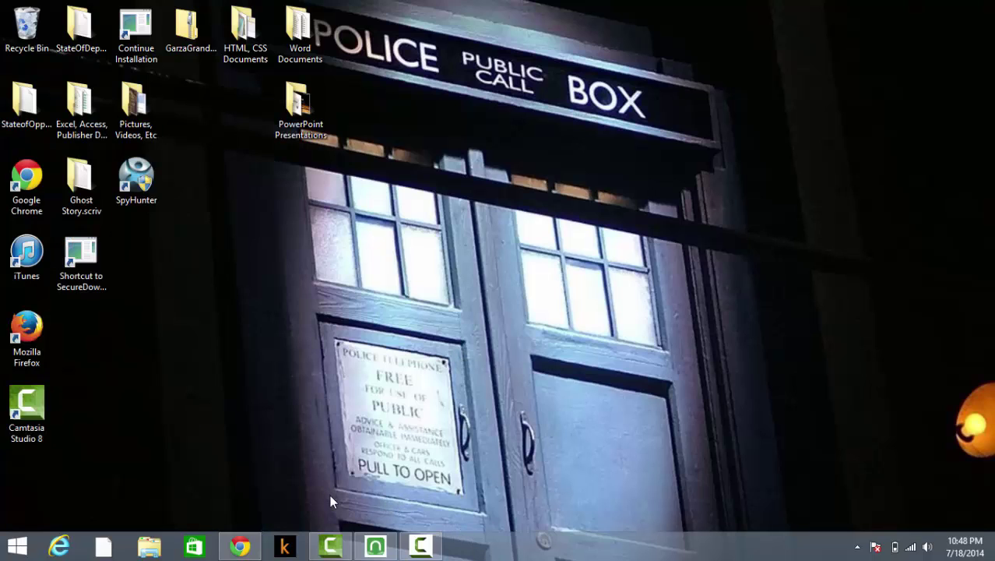
Switch to the NOOK app and sync its library with the account
click(375, 546)
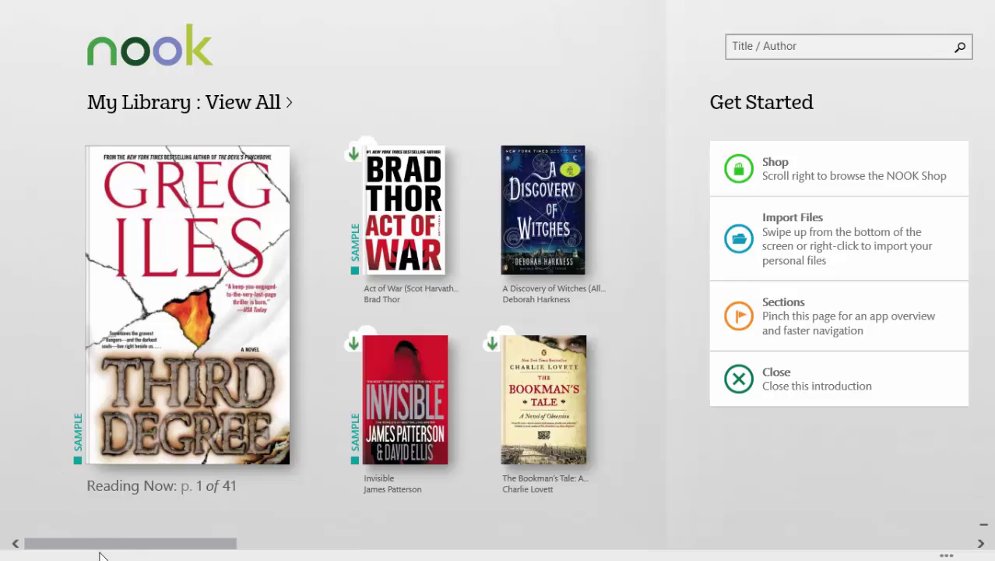
mouse_move(99, 557)
right_click(118, 544)
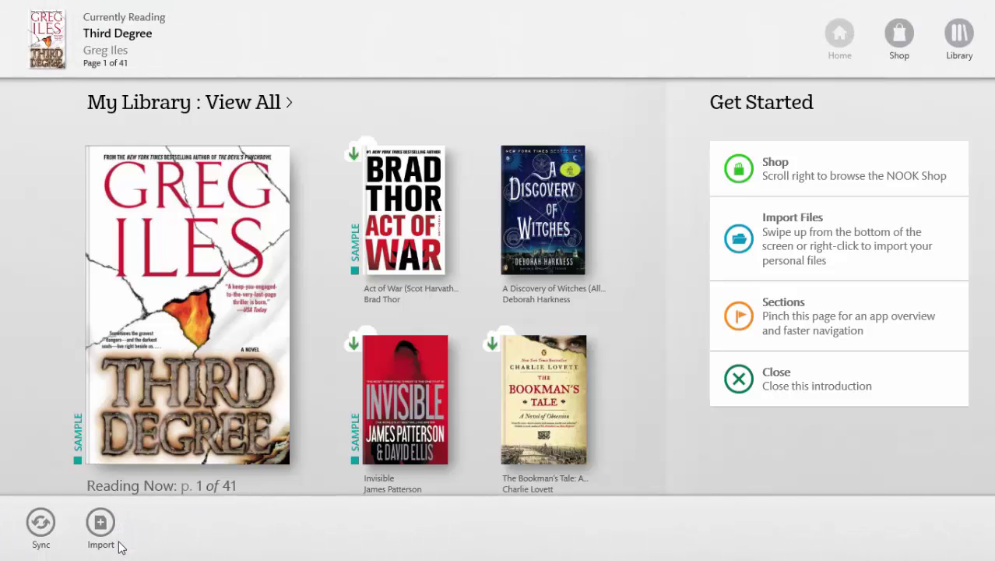
click(41, 524)
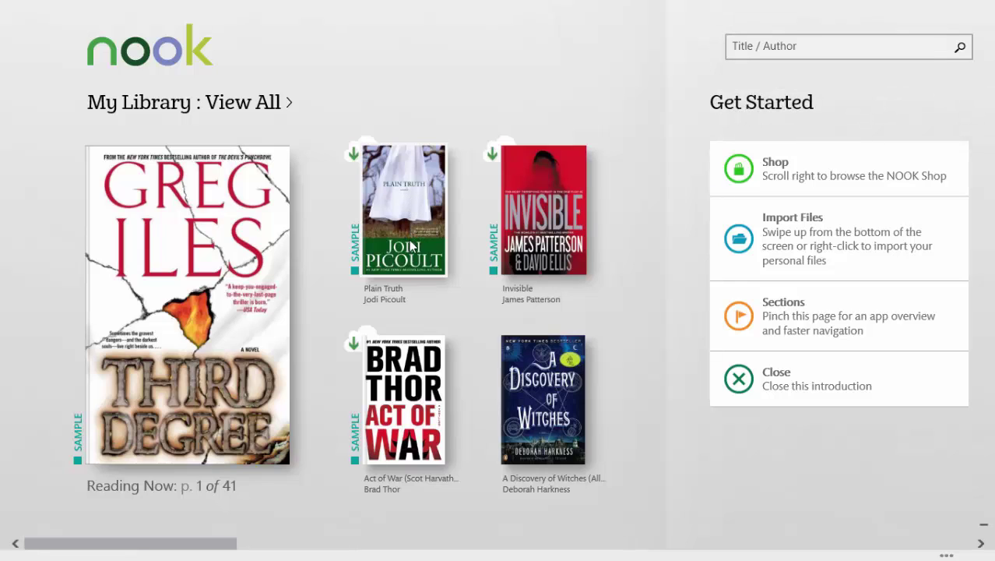
Download the Plain Truth sample from the library and open it for reading
click(409, 240)
click(408, 231)
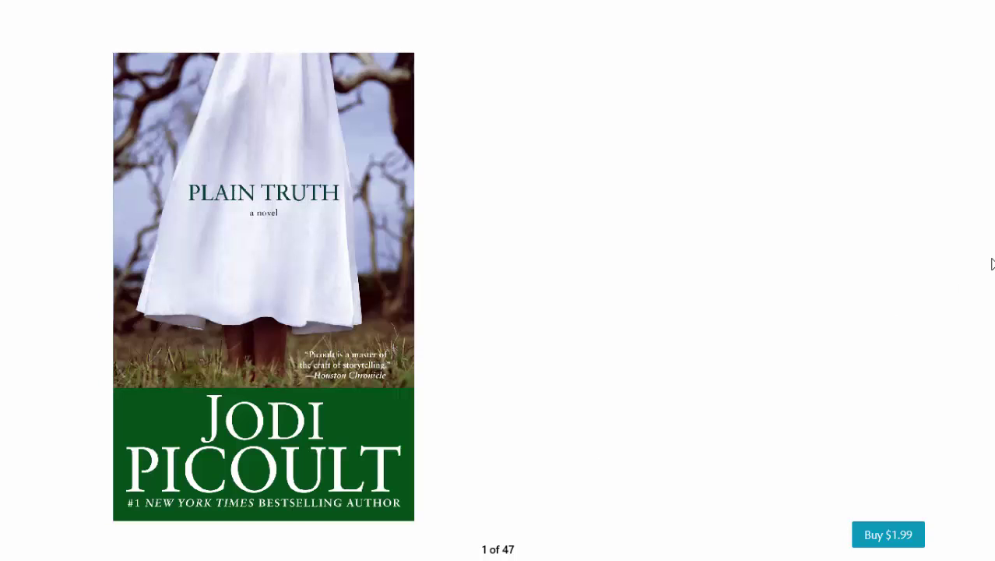
Leaf through the opening pages of the Plain Truth sample to chapter One and go back to the Part I verse page
click(992, 264)
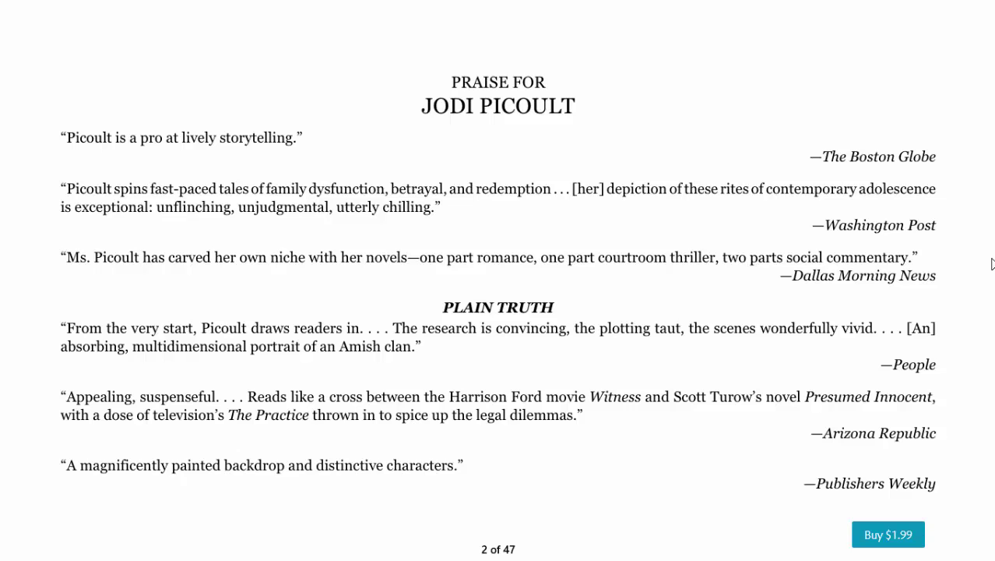
scroll(992, 269, down, 5)
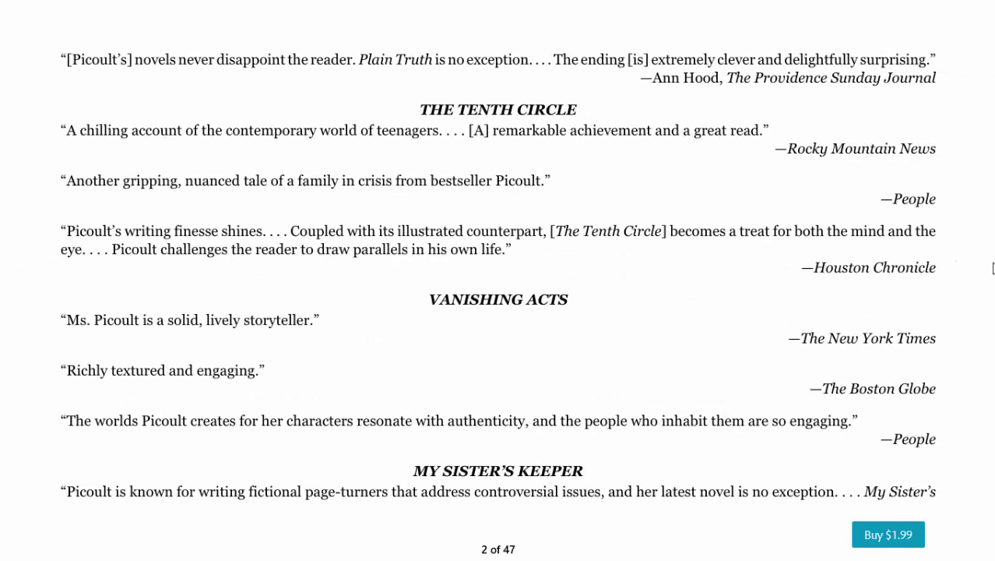
click(993, 268)
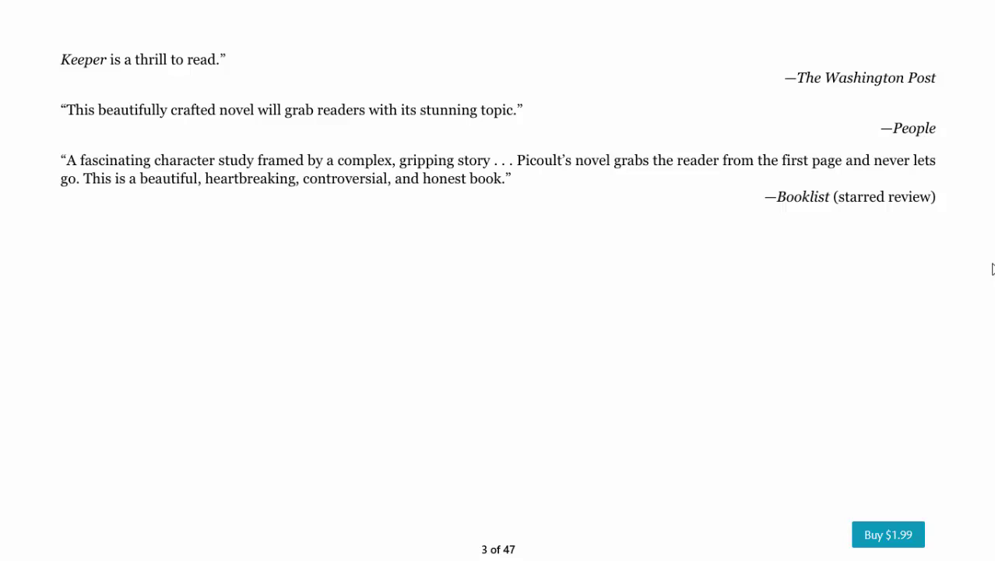
click(992, 268)
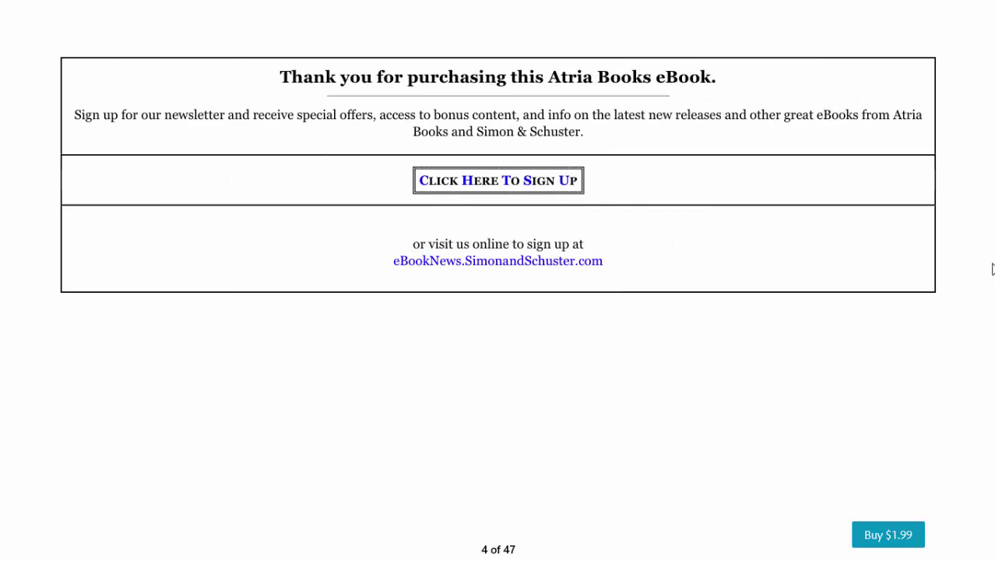
click(992, 269)
click(992, 269)
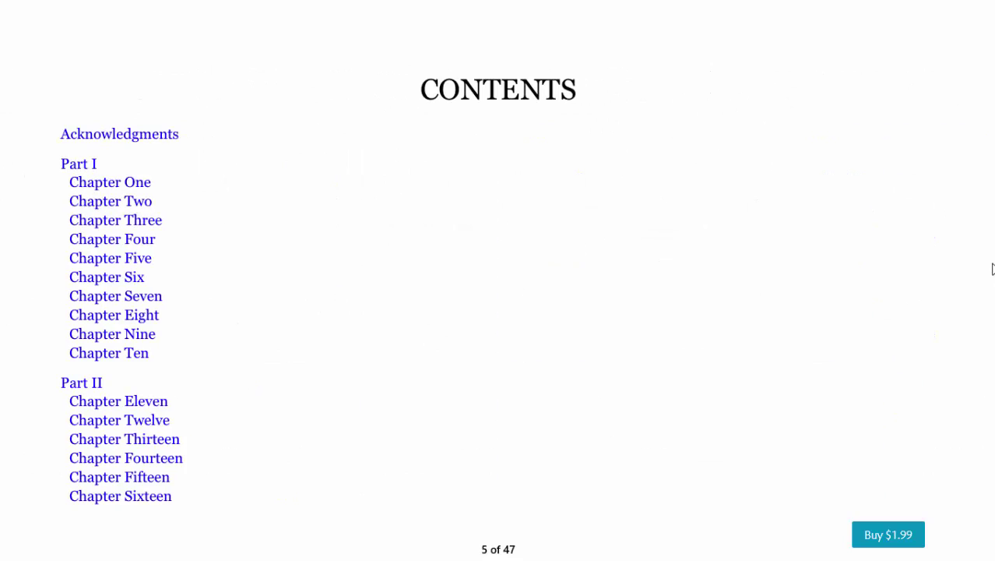
click(993, 268)
click(992, 268)
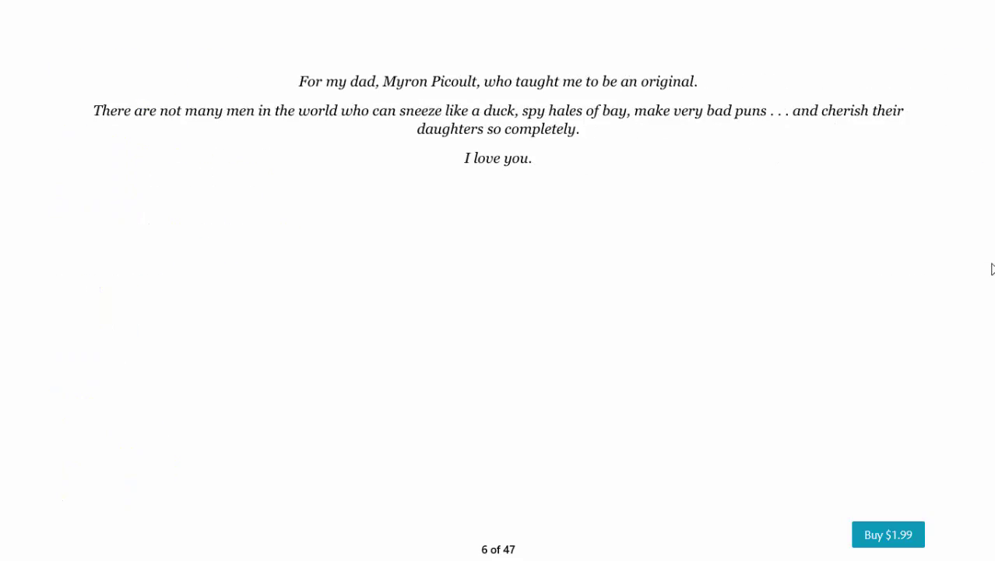
click(993, 268)
click(992, 269)
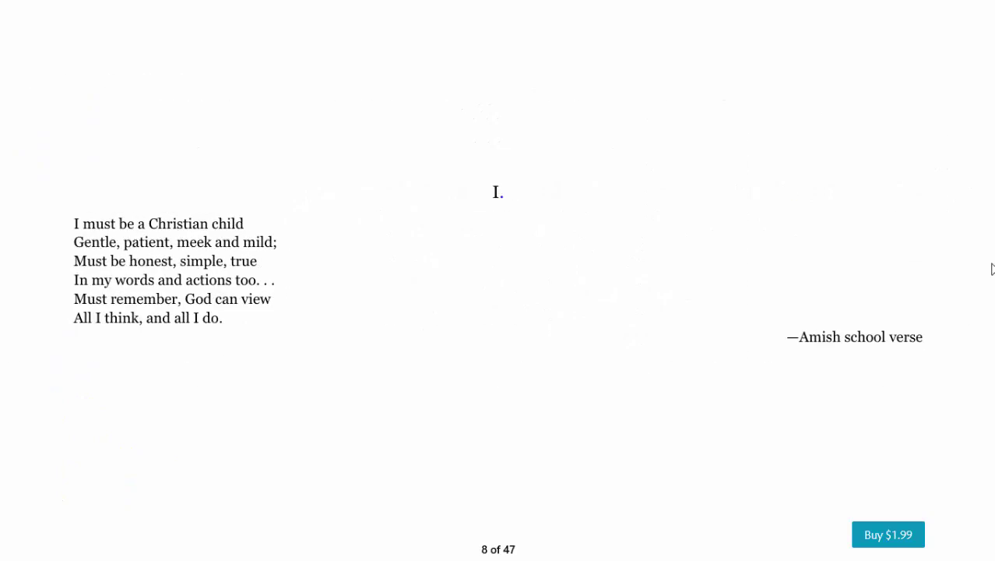
click(992, 268)
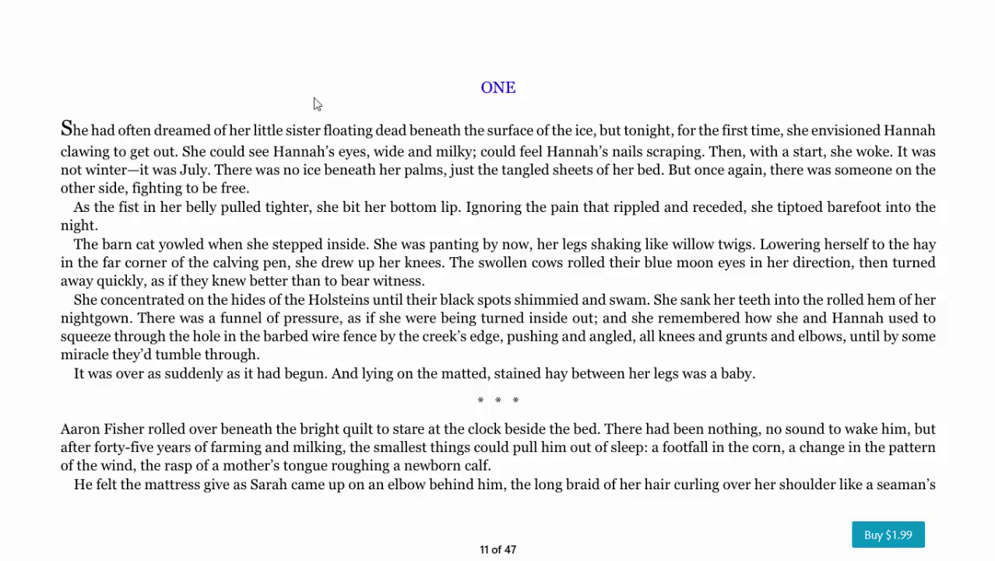
key(Left)
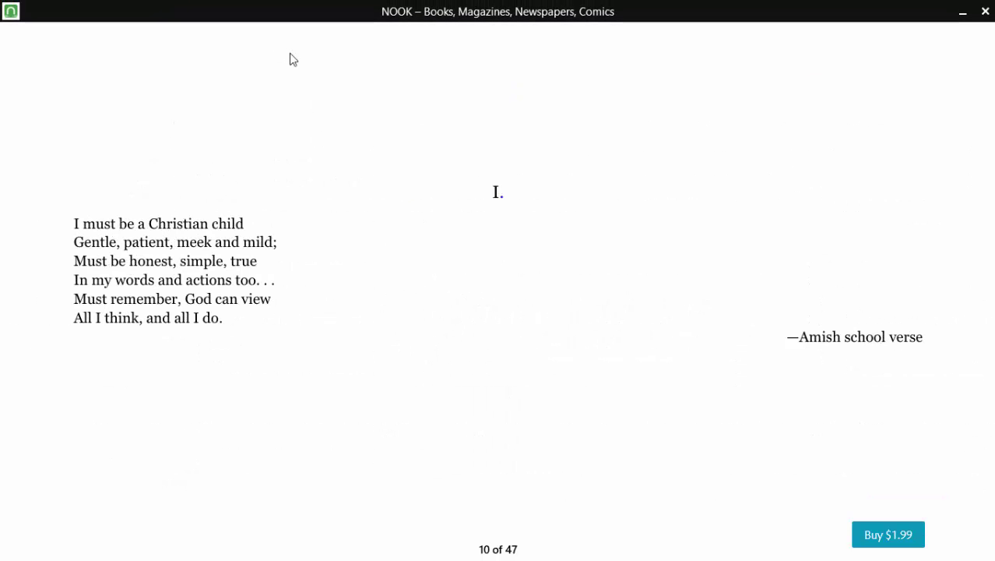
mouse_move(461, 7)
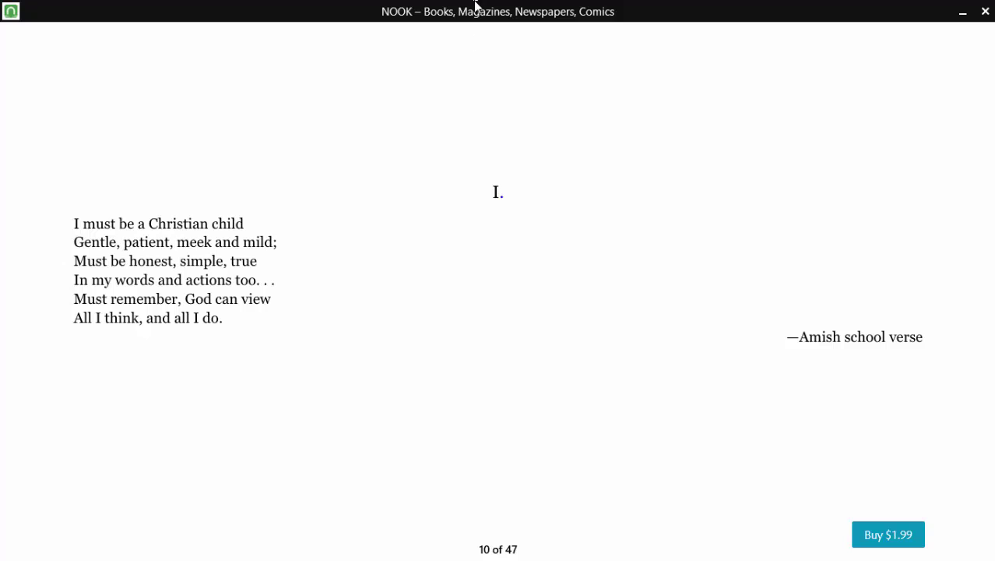
Leave the Plain Truth sample for the home page, open the library and look over the list of all items
right_click(478, 8)
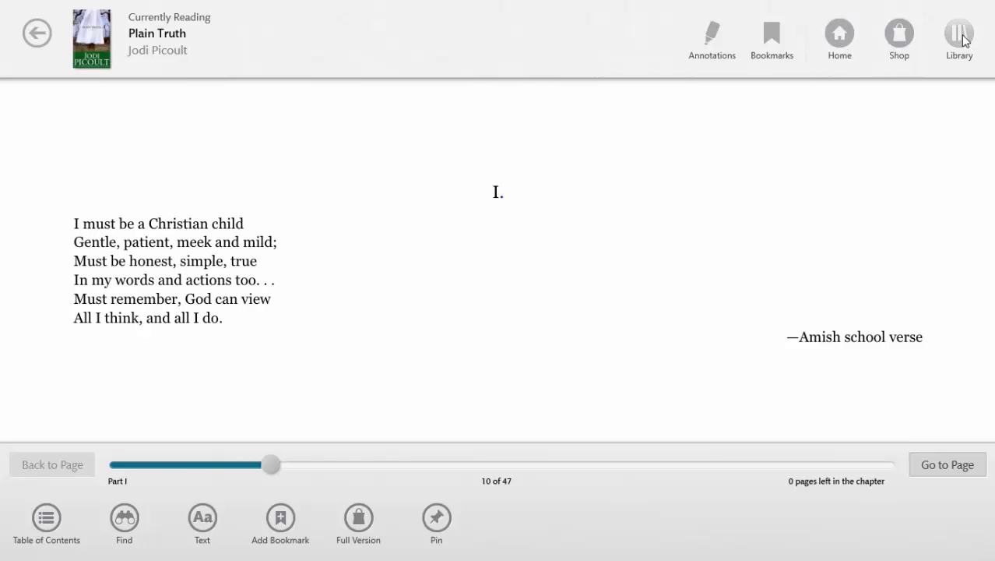
click(836, 42)
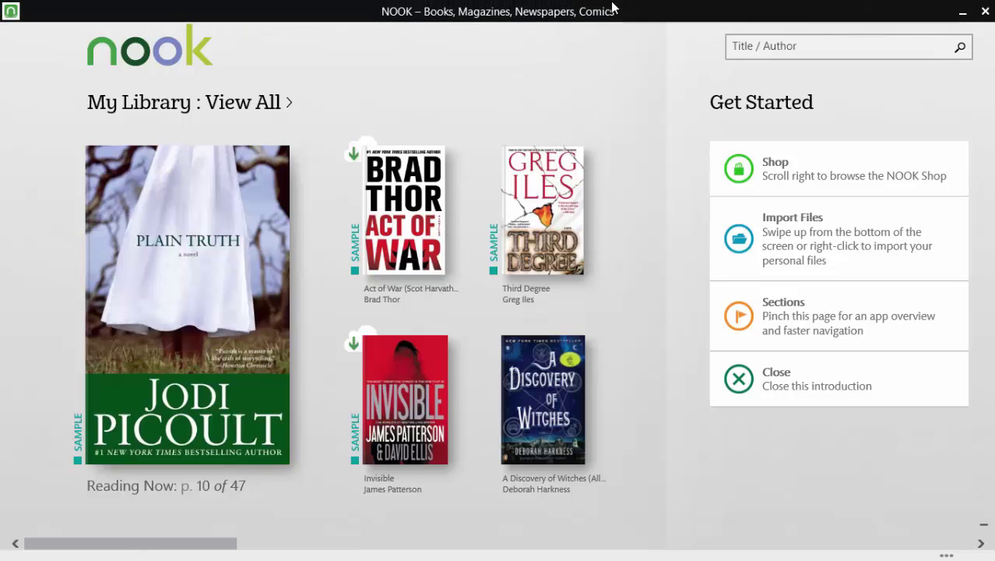
right_click(612, 6)
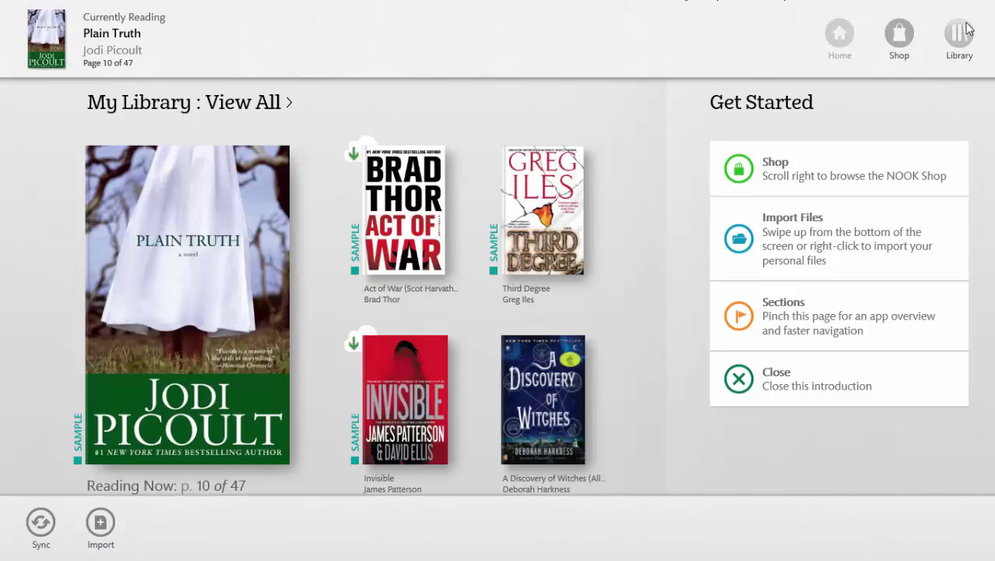
click(960, 45)
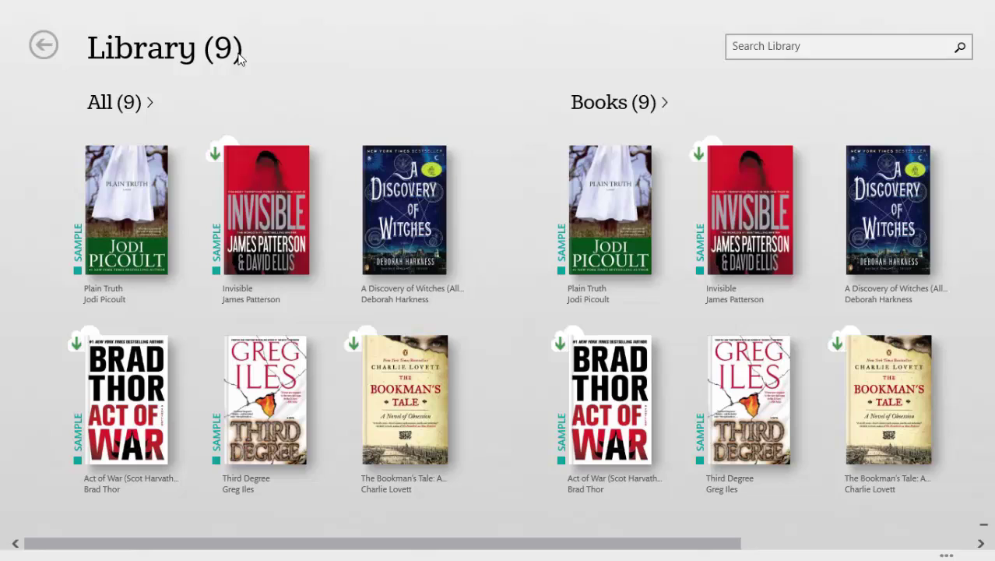
click(102, 114)
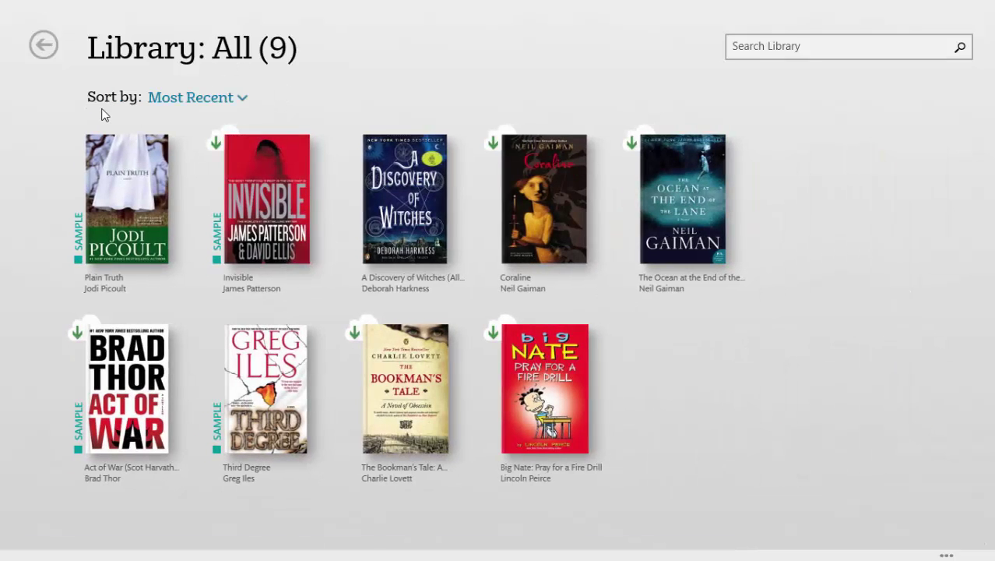
click(44, 45)
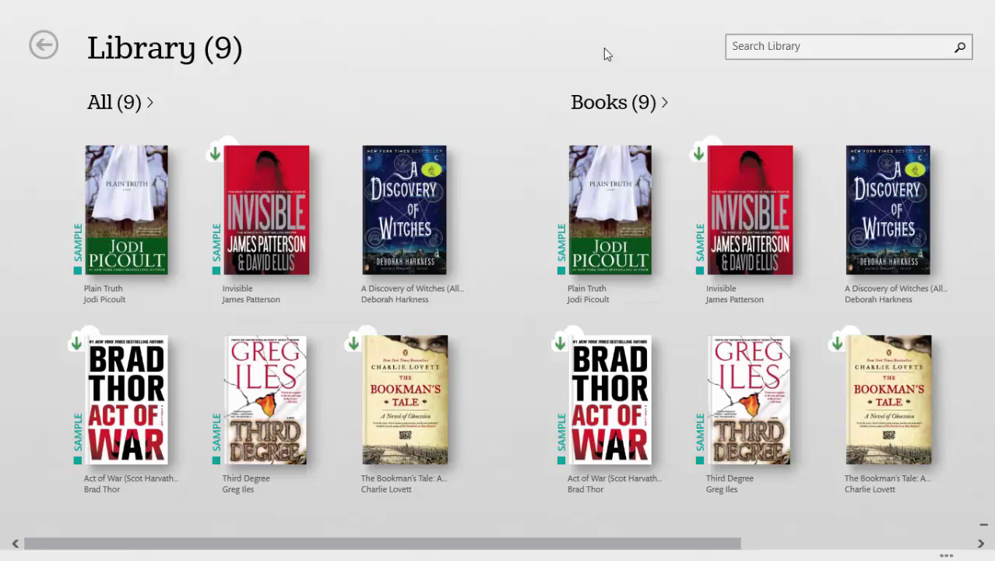
Open the library's archived books, download Inferno from its details page and go back to the archived list
click(813, 543)
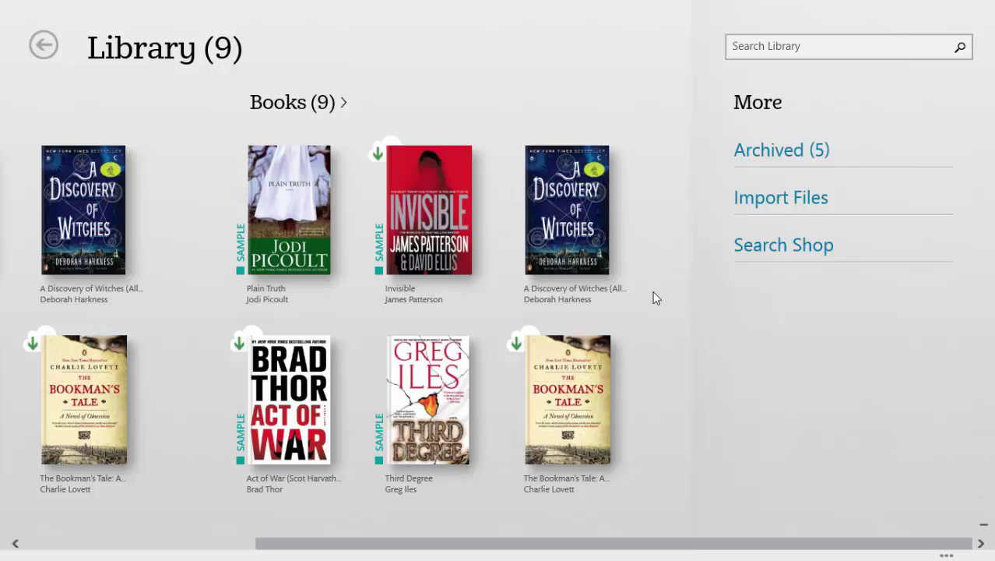
click(778, 152)
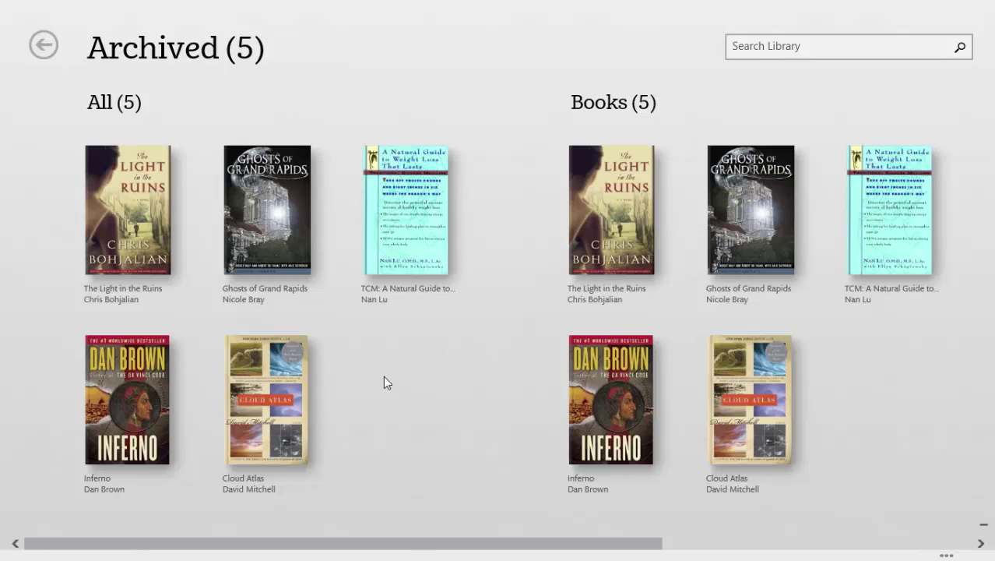
click(119, 375)
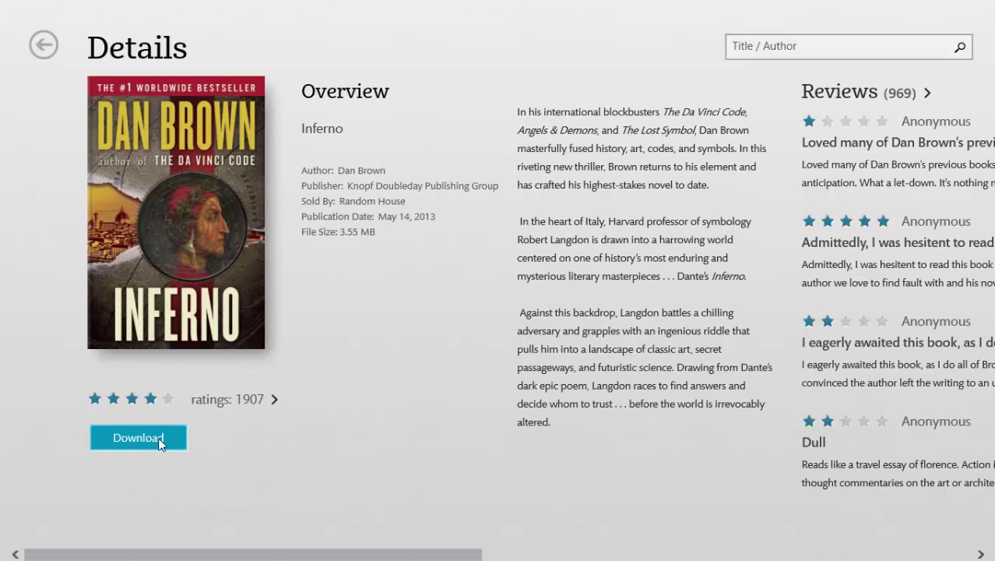
click(138, 437)
click(126, 442)
click(38, 51)
Return to the NOOK home page and sync the library with the account
mouse_move(278, 6)
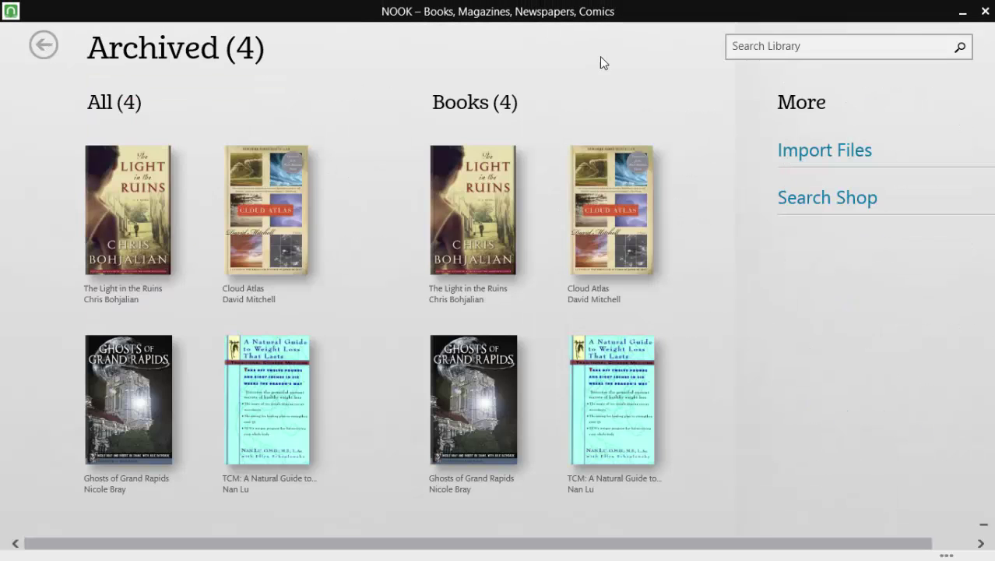
right_click(620, 6)
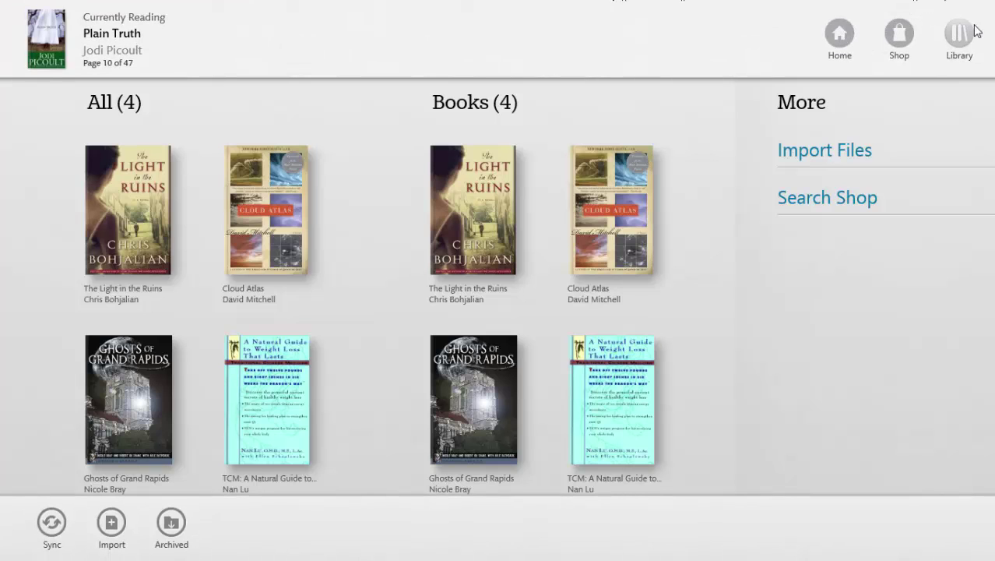
click(841, 32)
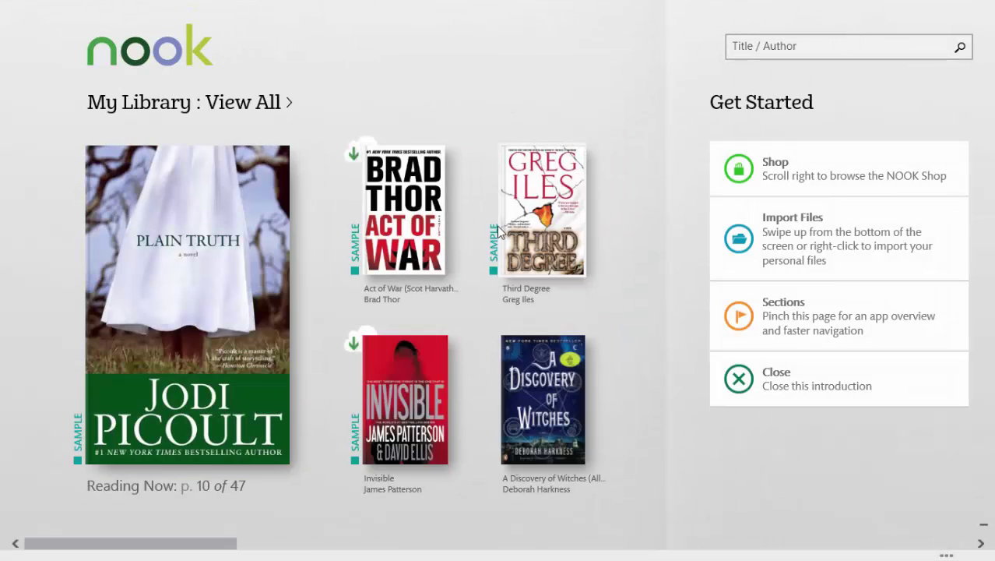
right_click(144, 557)
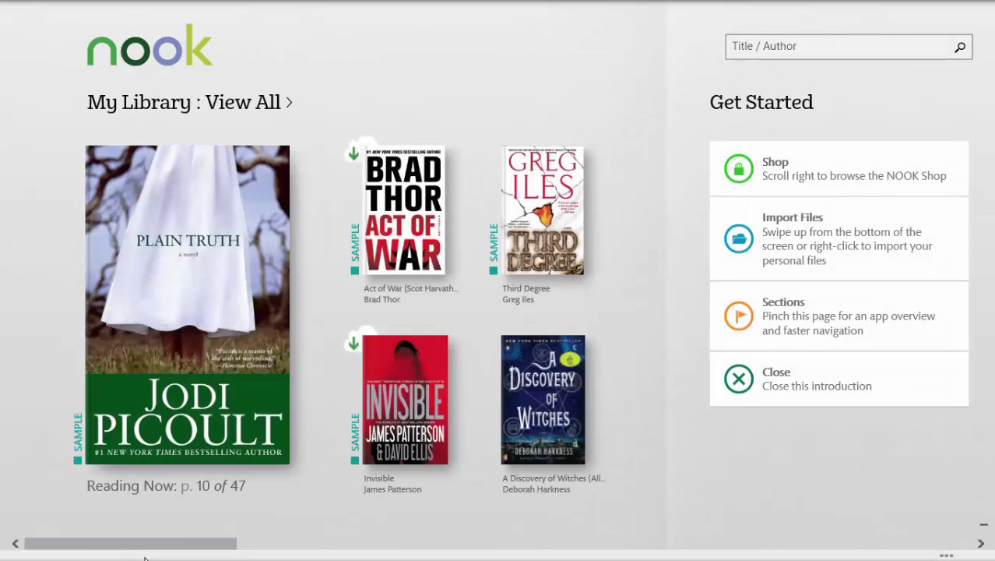
click(39, 532)
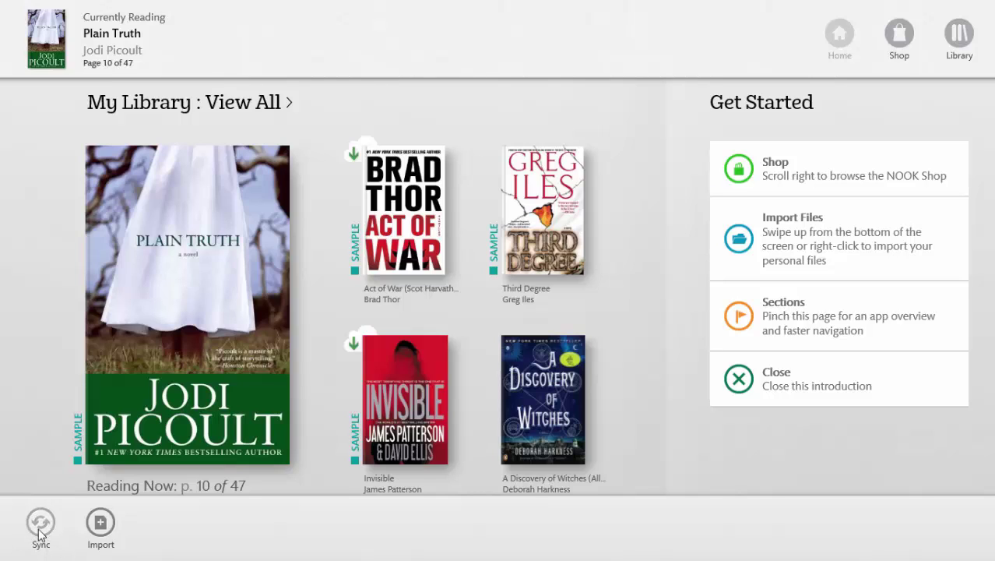
click(41, 532)
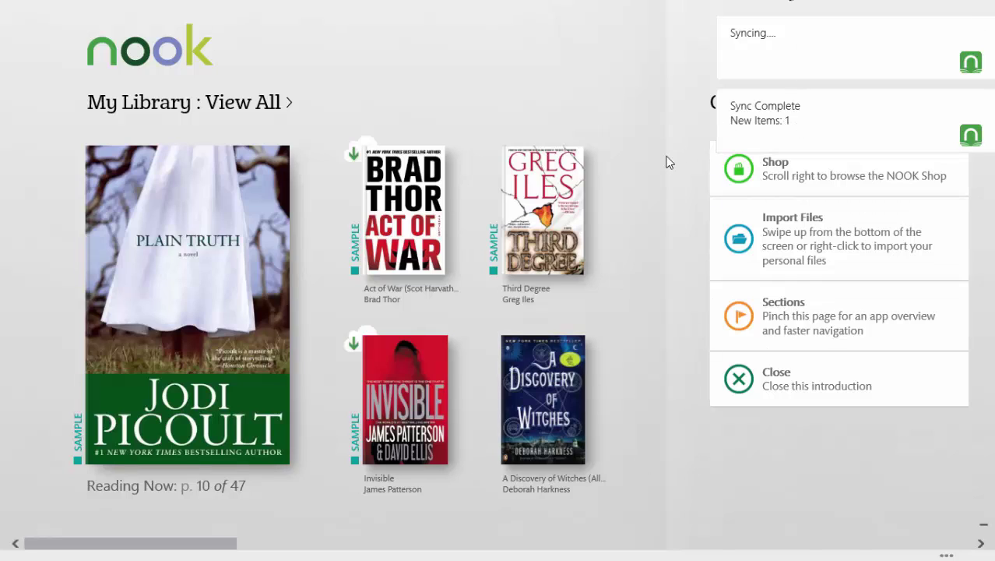
Browse the shop departments, popular lists and magazines on the home page and return to the My Library section
click(466, 547)
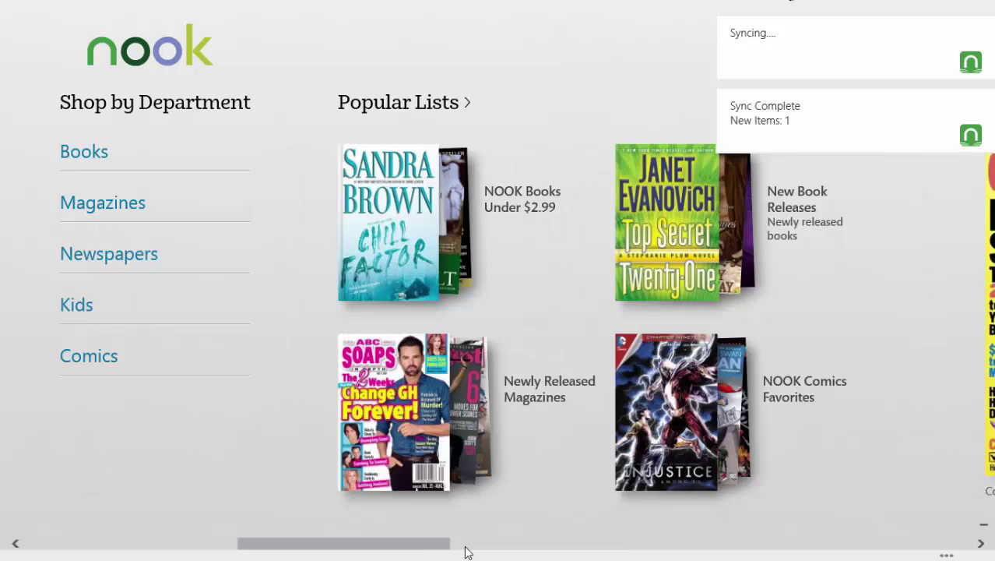
click(466, 548)
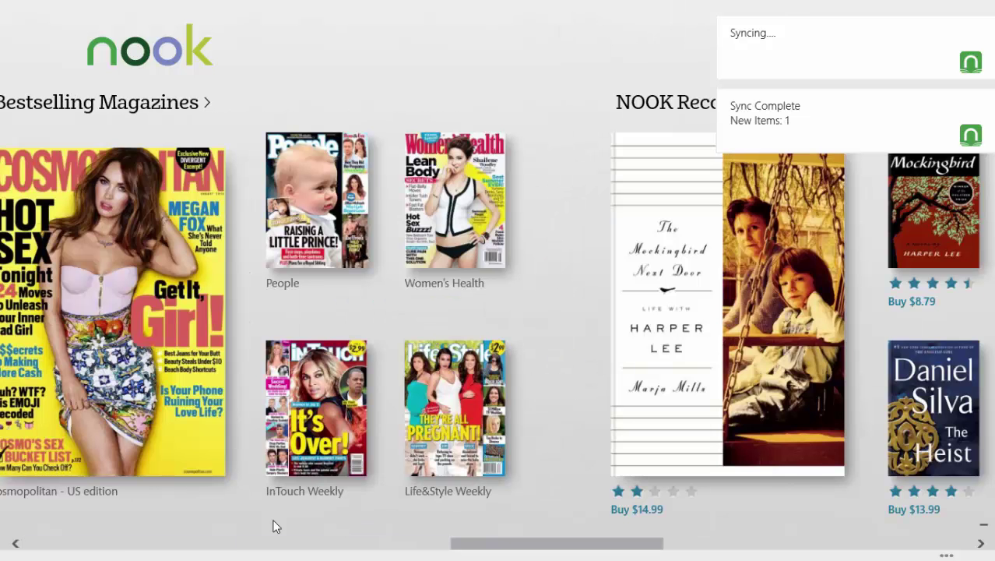
click(121, 547)
click(118, 545)
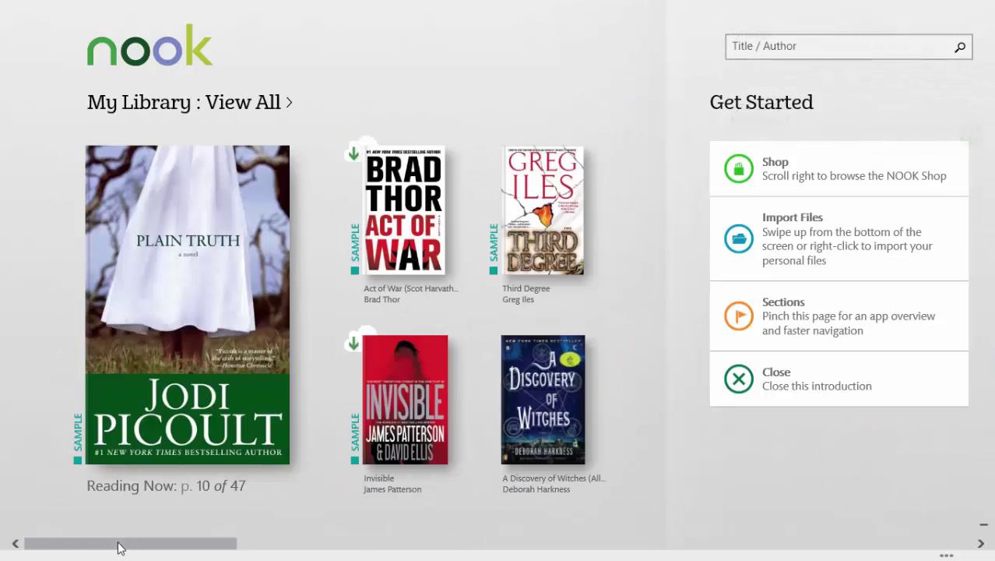
Open the library from the home page and show the list of all its items
click(206, 102)
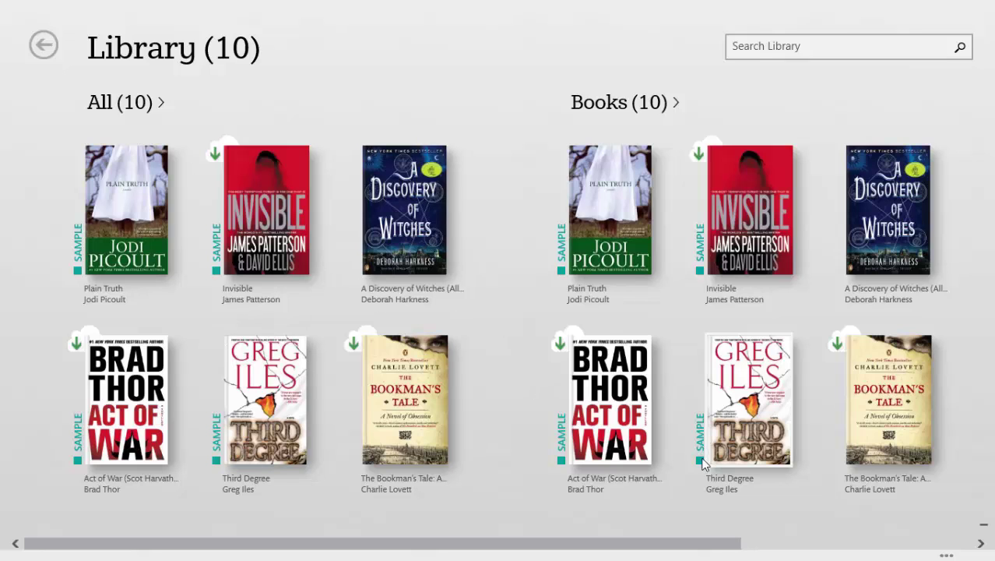
click(748, 543)
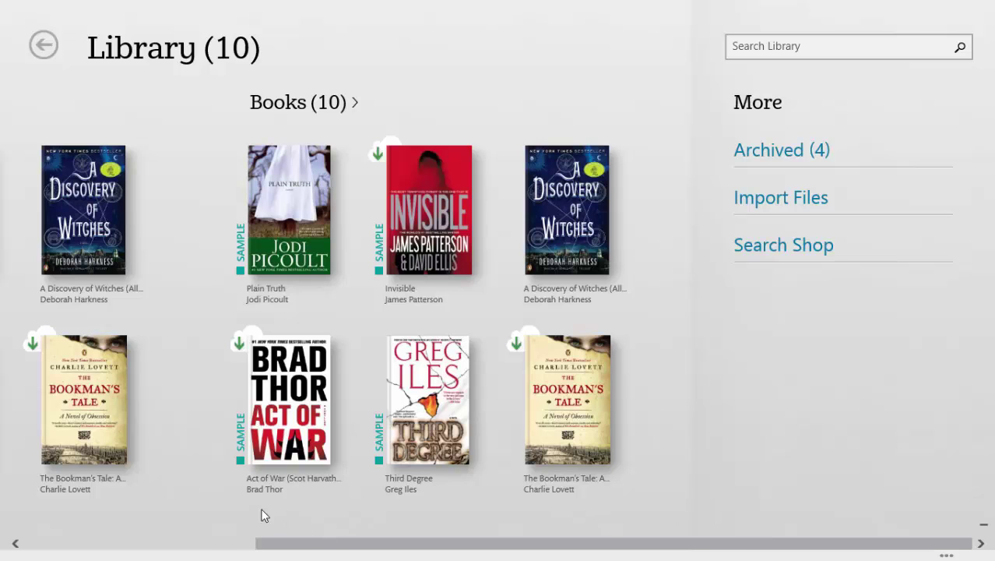
click(183, 544)
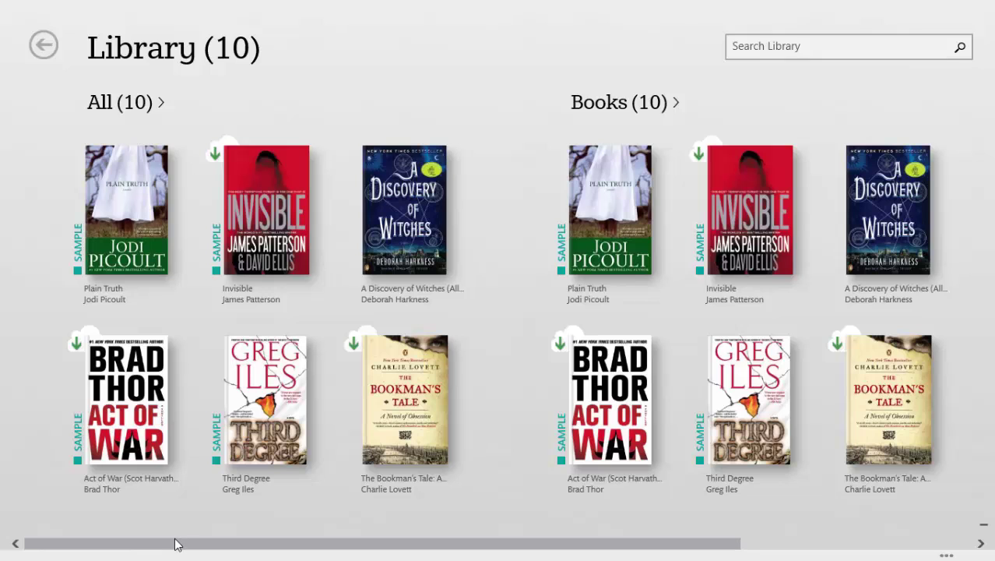
click(151, 111)
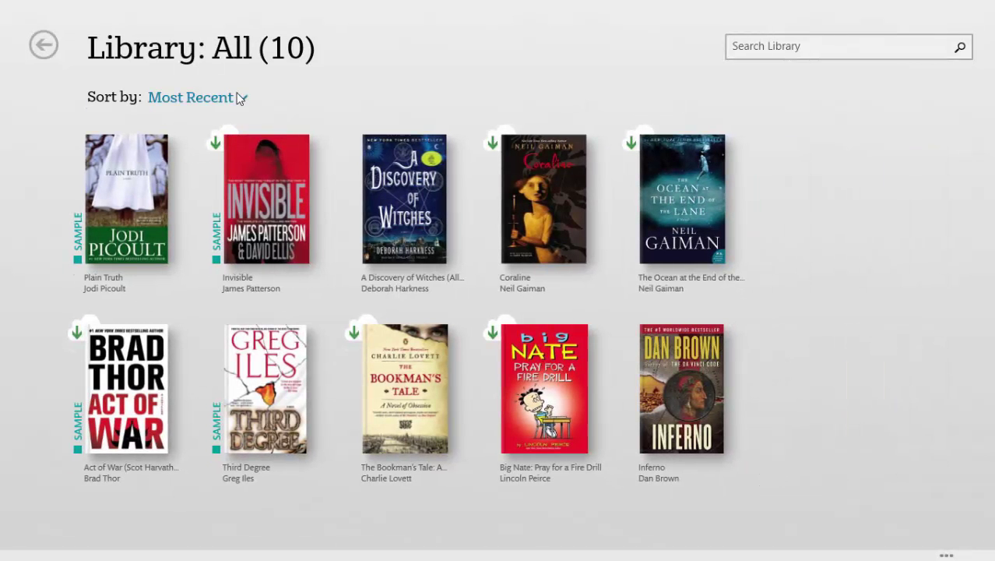
Open Inferno from the library for reading, turn back one page and return to the list of all items
right_click(689, 377)
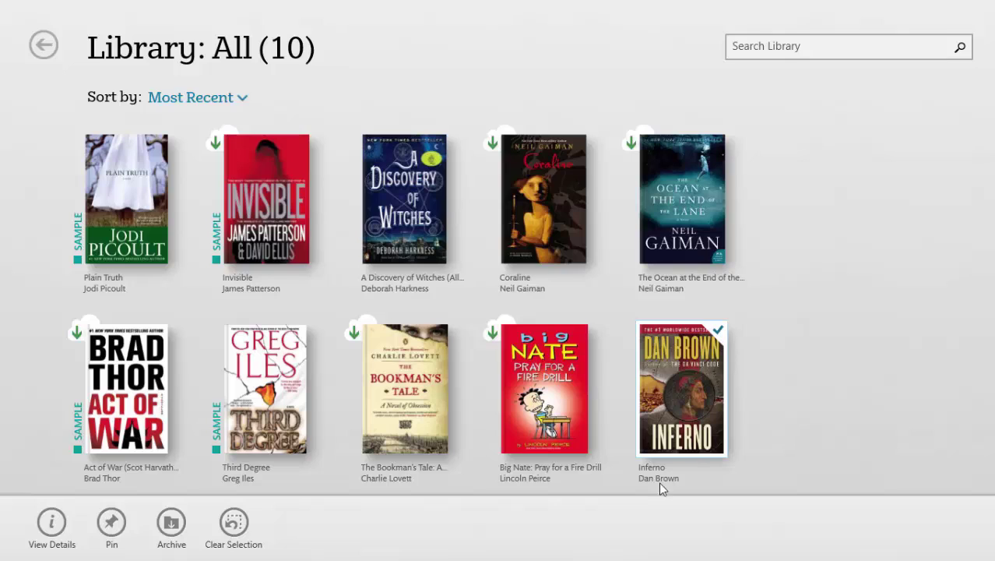
click(695, 389)
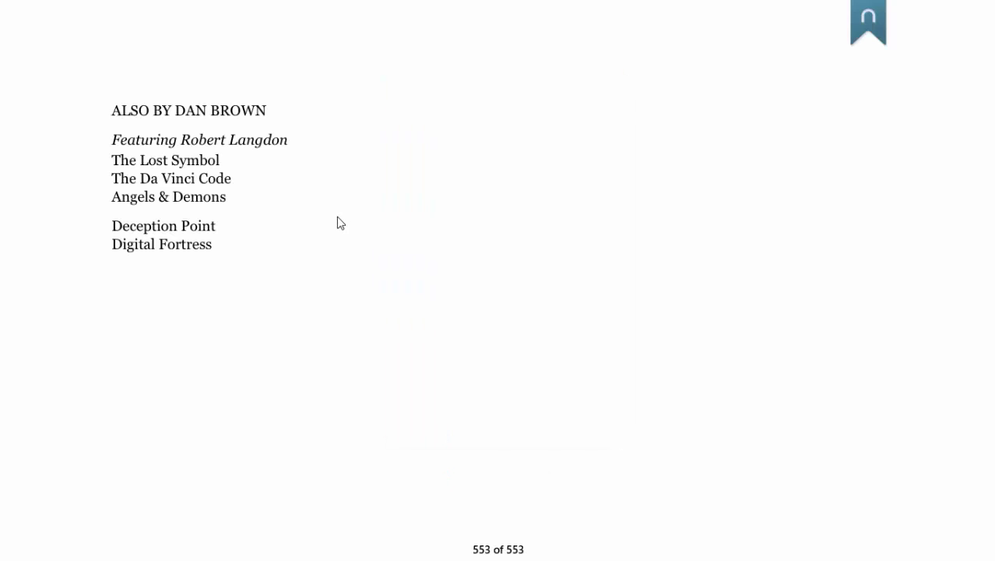
click(7, 6)
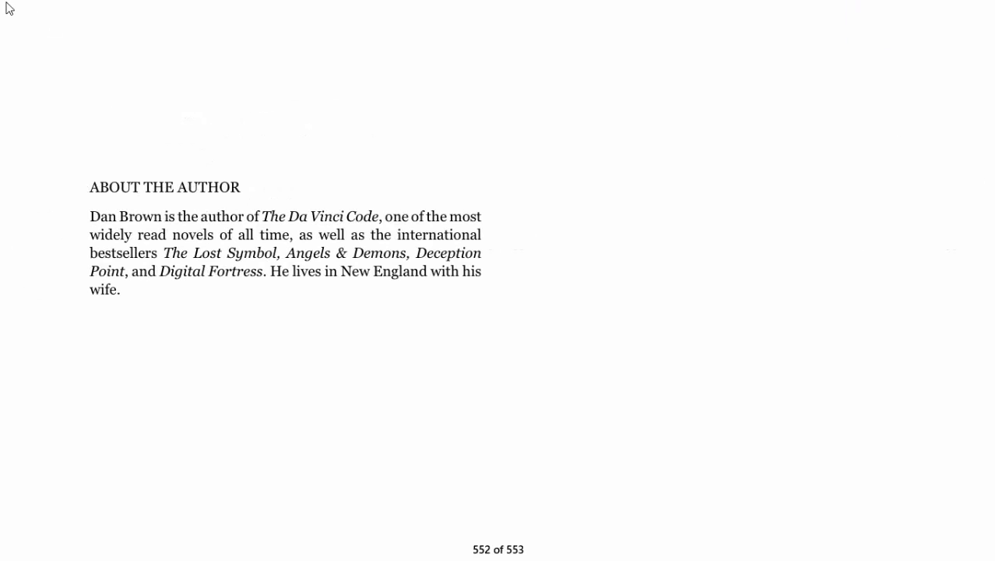
right_click(5, 3)
click(35, 25)
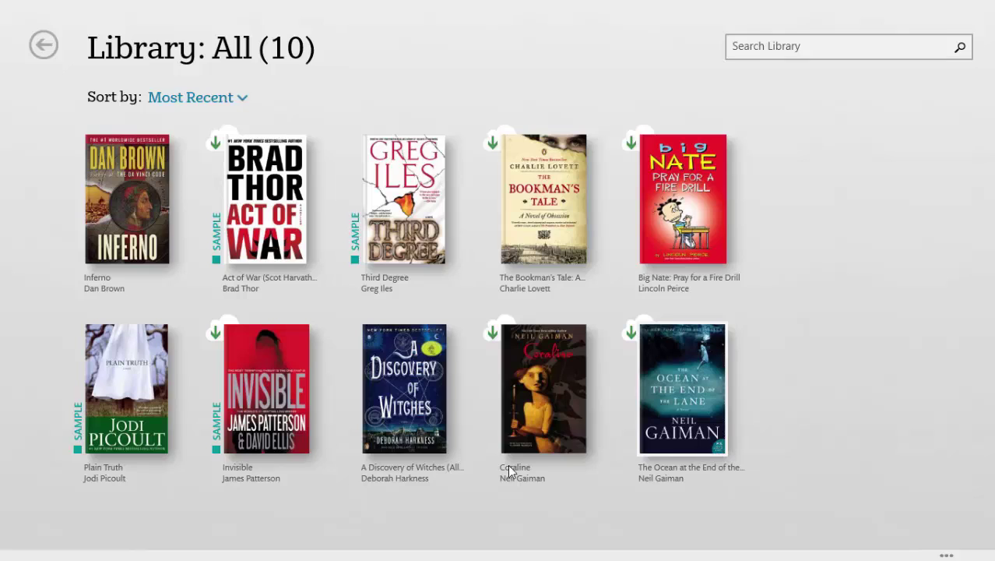
Archive Inferno and A Discovery of Witches from the list of all library items
right_click(132, 182)
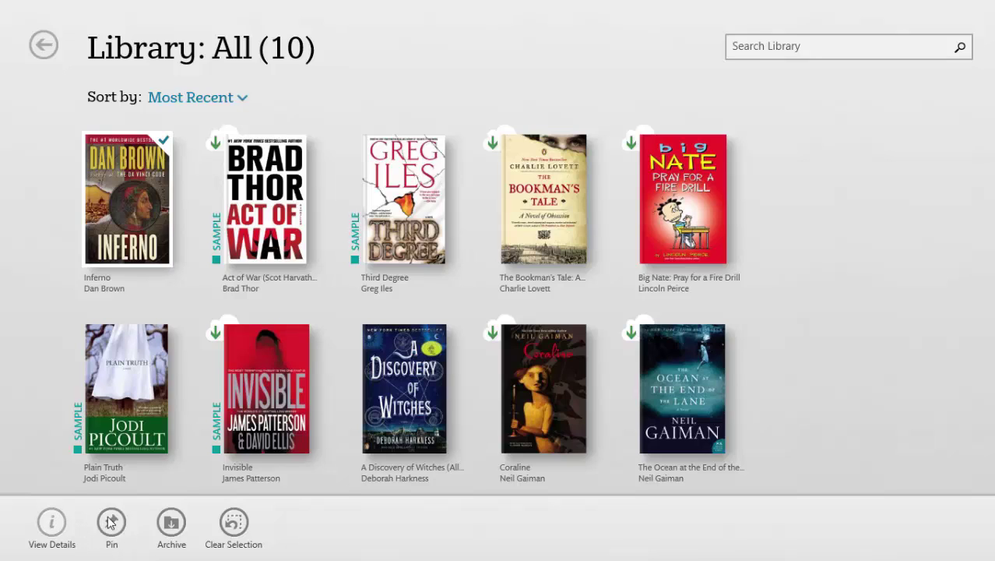
click(173, 524)
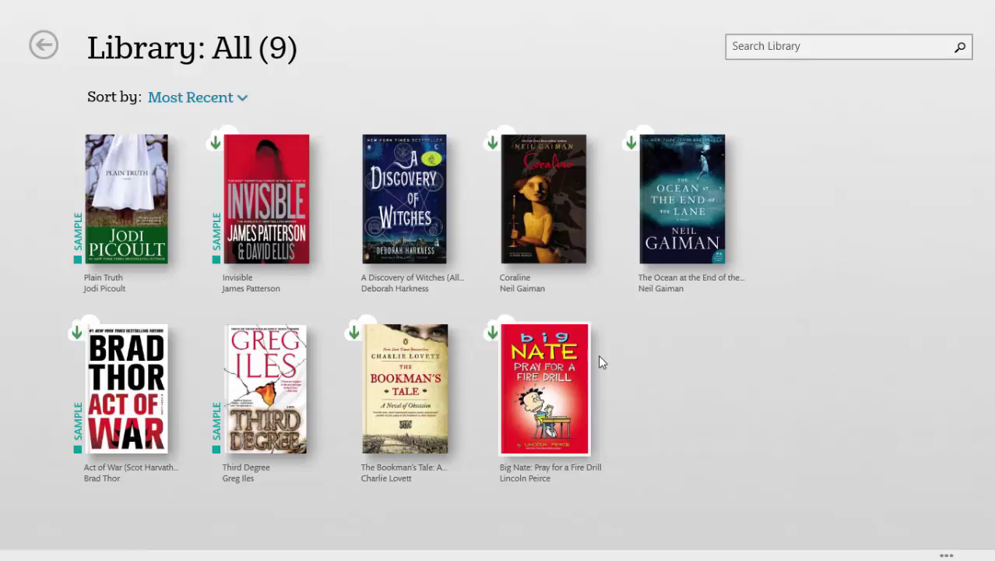
right_click(420, 159)
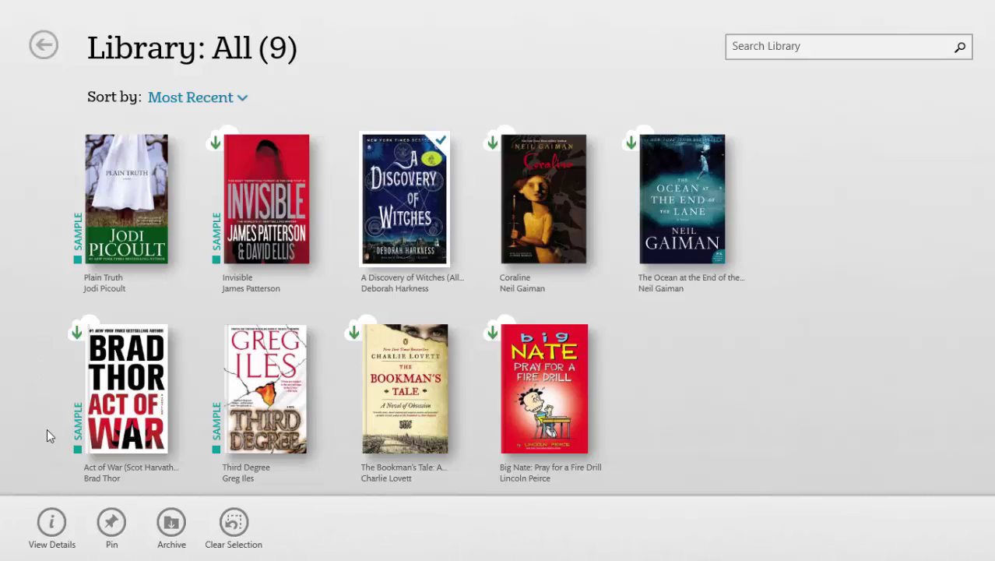
click(172, 530)
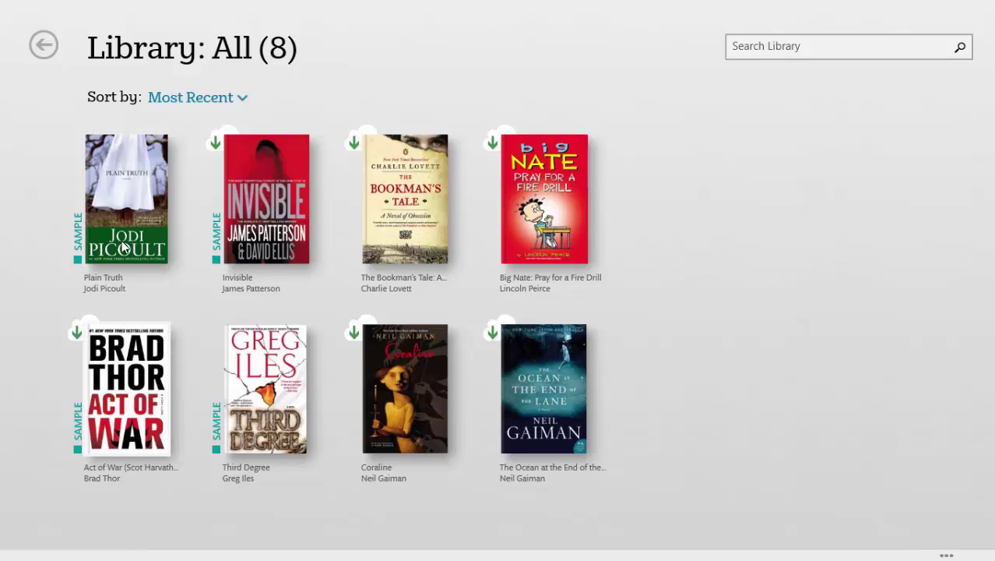
Archive the Plain Truth sample from the list of all library items
right_click(128, 191)
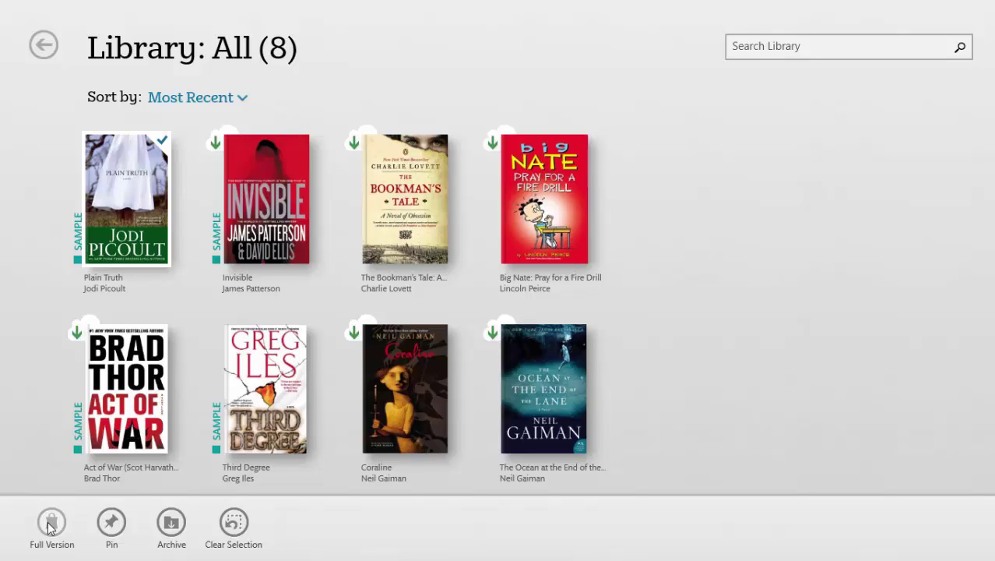
click(233, 524)
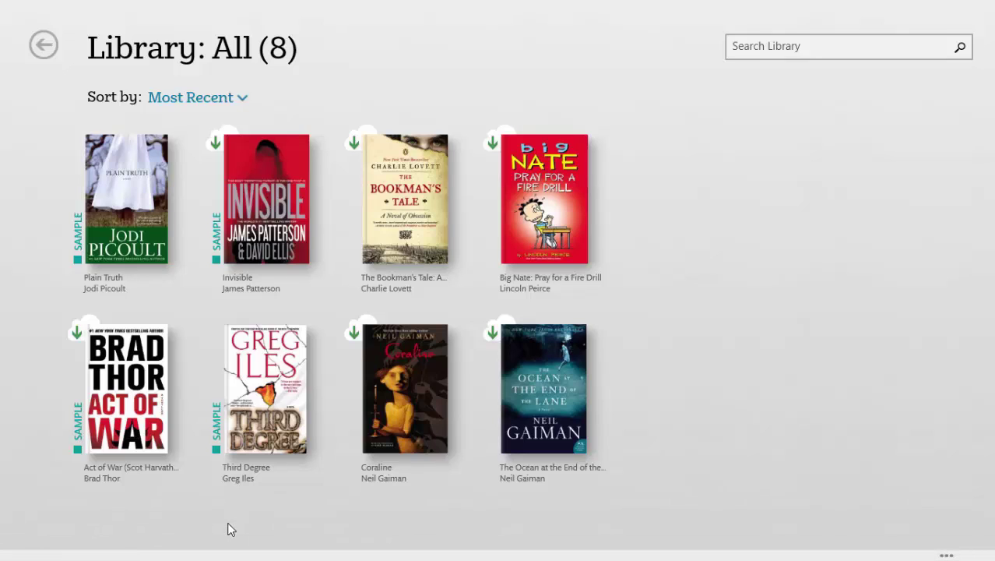
right_click(130, 159)
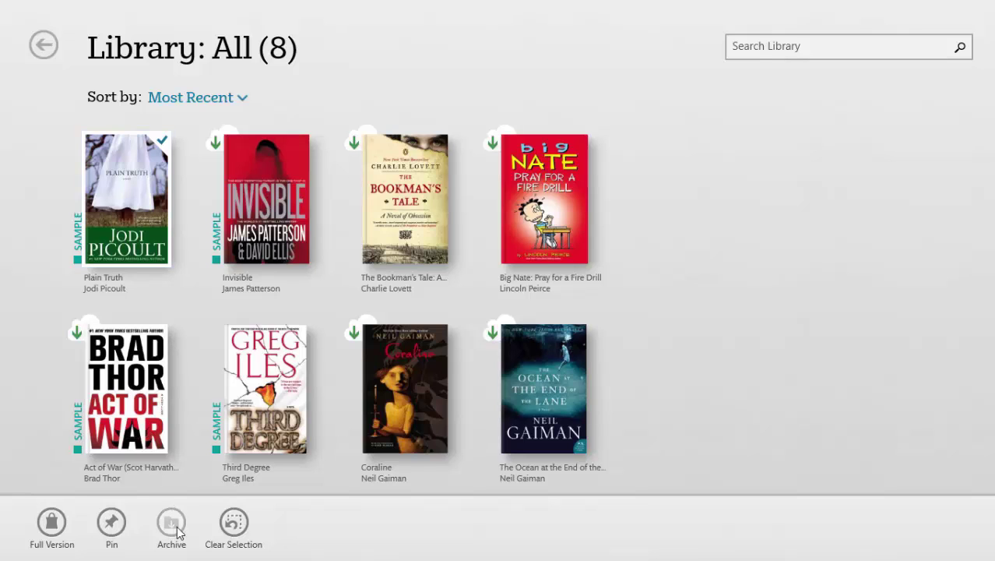
click(176, 526)
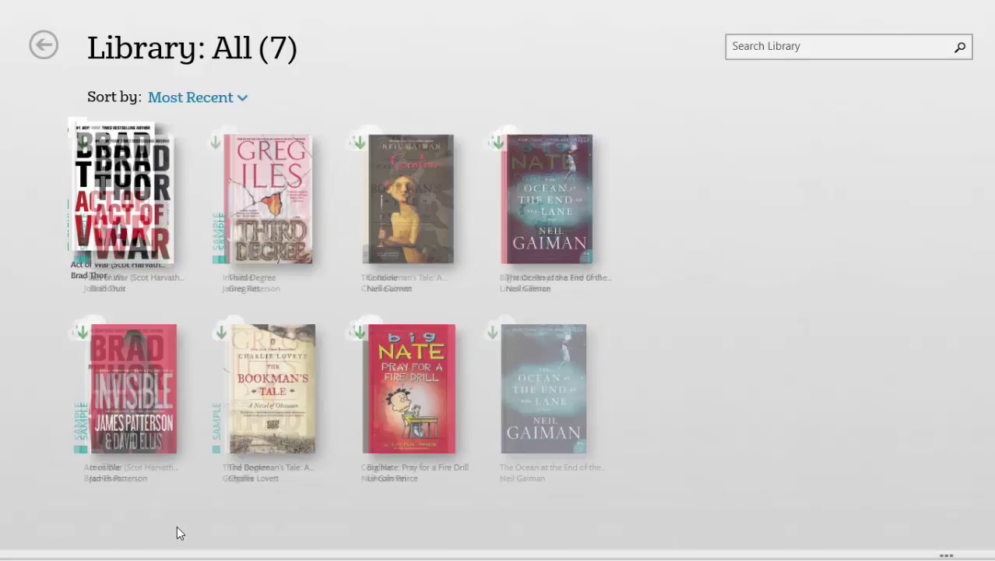
Archive the Act of War and Invisible samples from the list of all library items
right_click(127, 190)
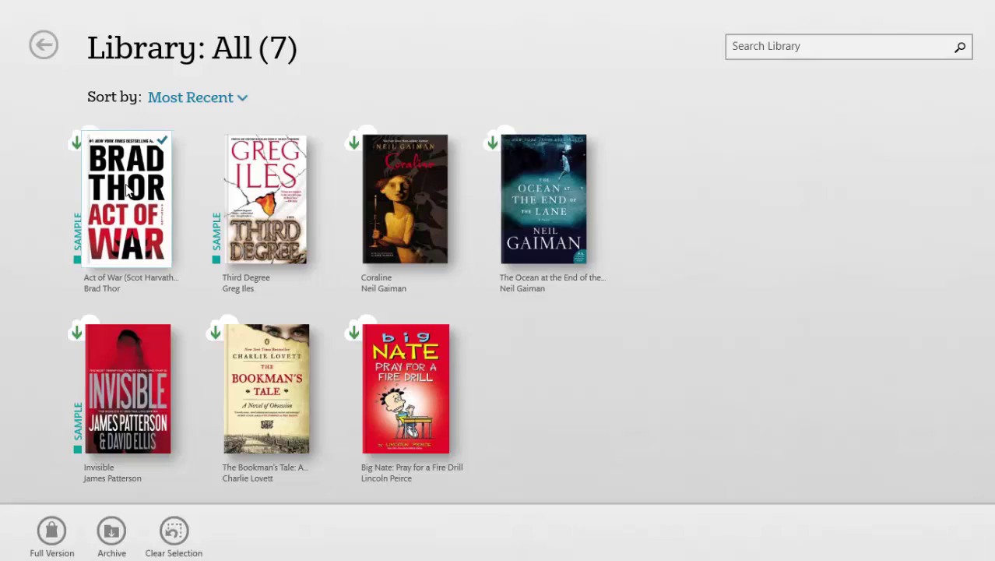
click(115, 521)
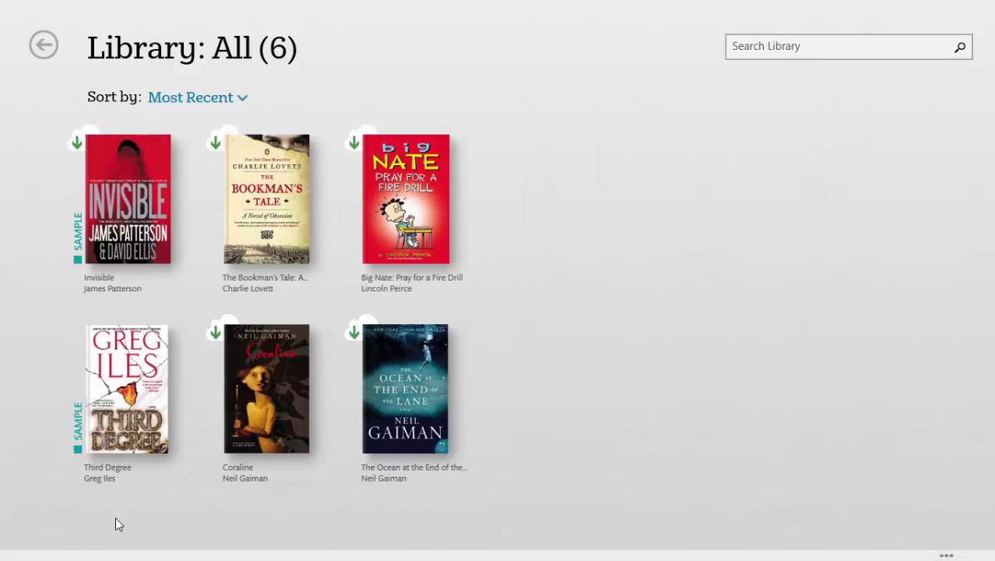
right_click(155, 209)
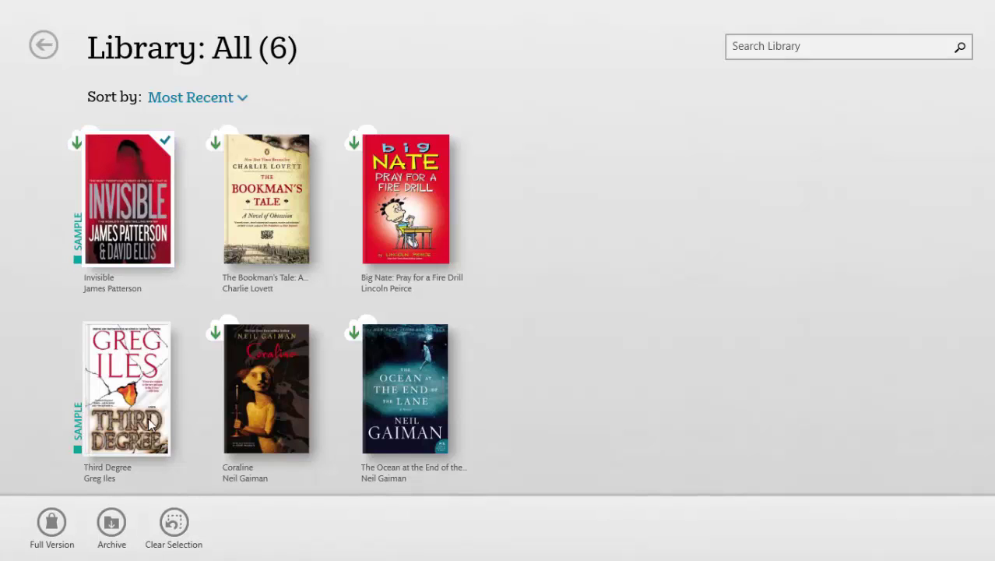
click(112, 522)
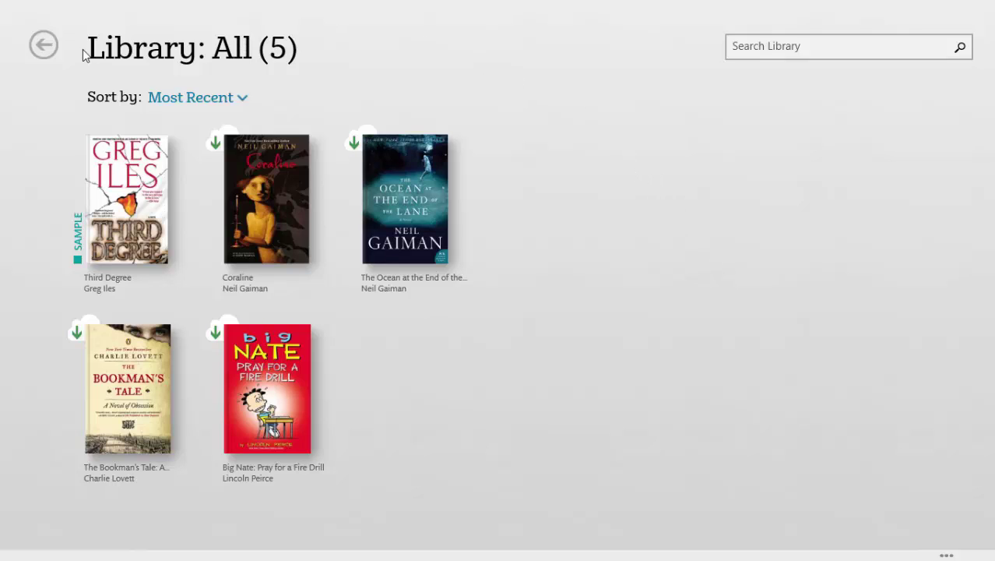
Return to the home page and browse the shop sections through to New York Times Bestsellers
click(44, 45)
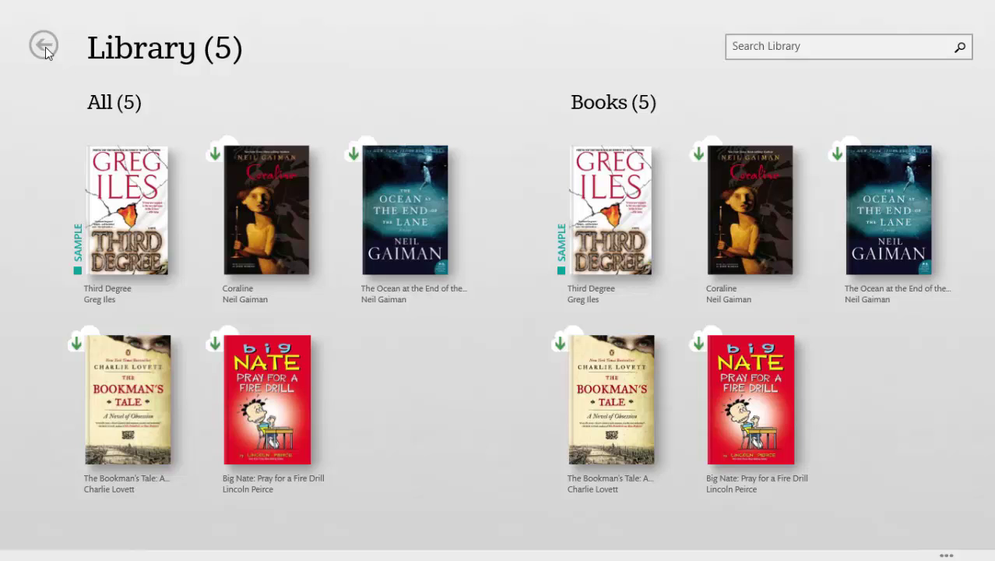
click(45, 46)
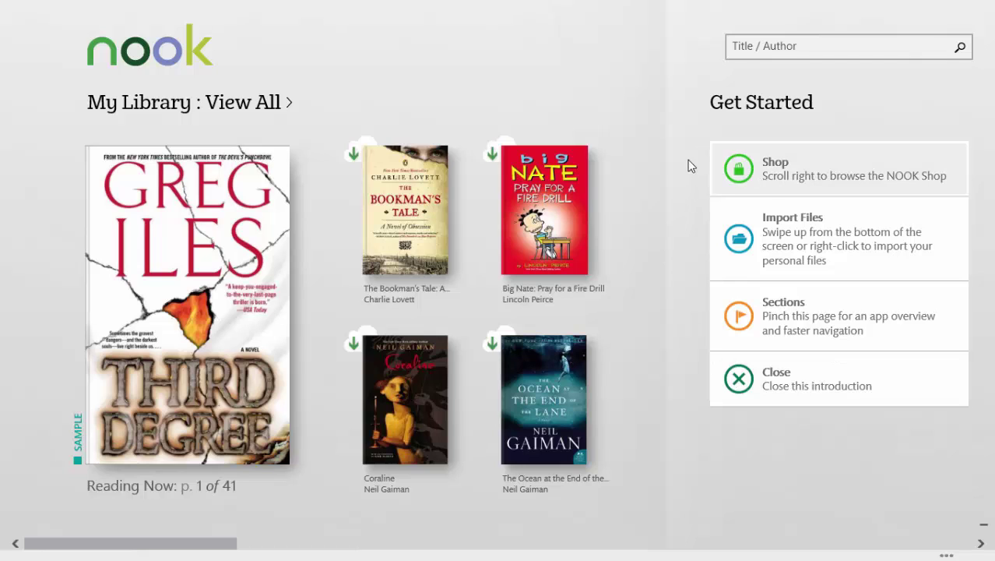
click(793, 167)
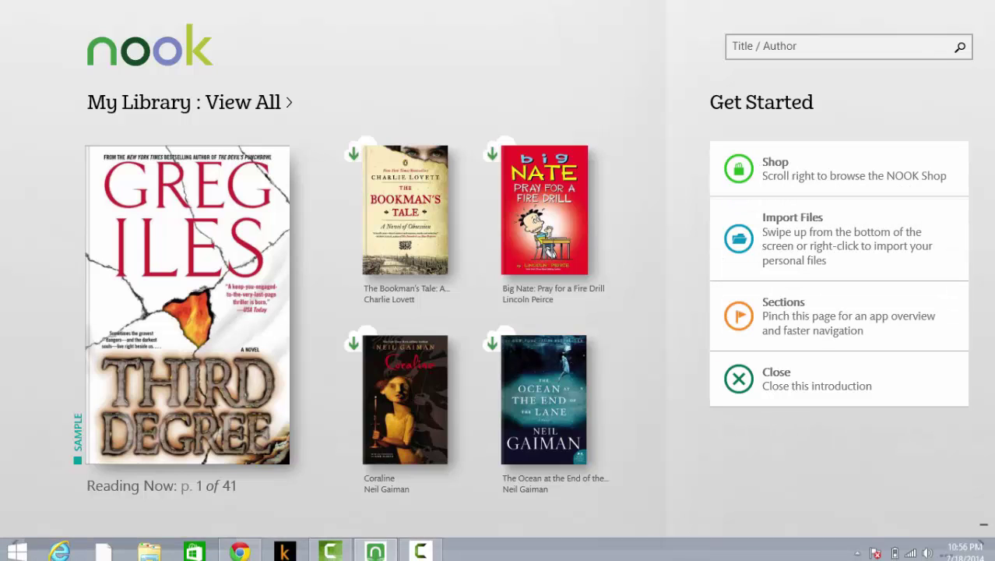
scroll(778, 549, right, 10)
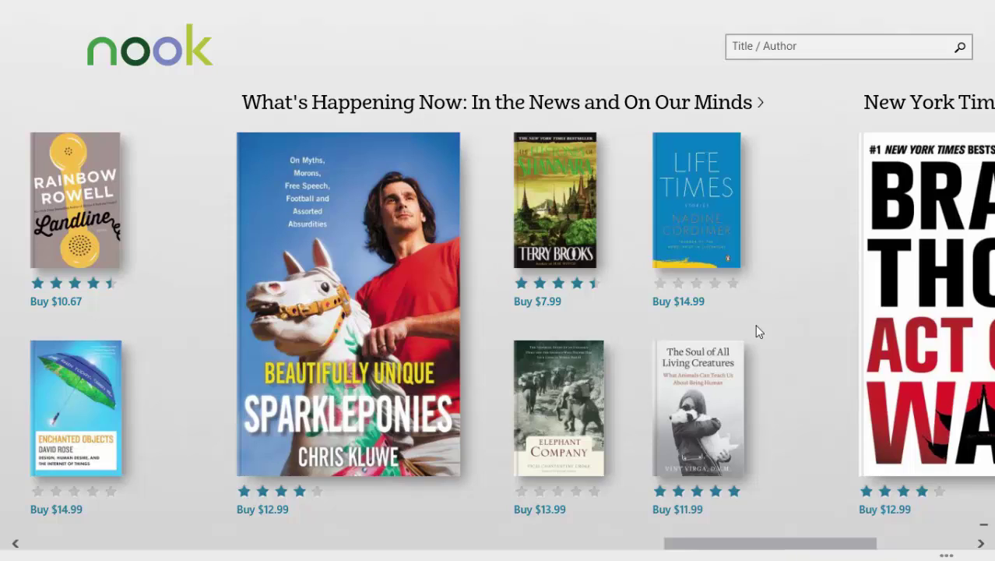
click(896, 544)
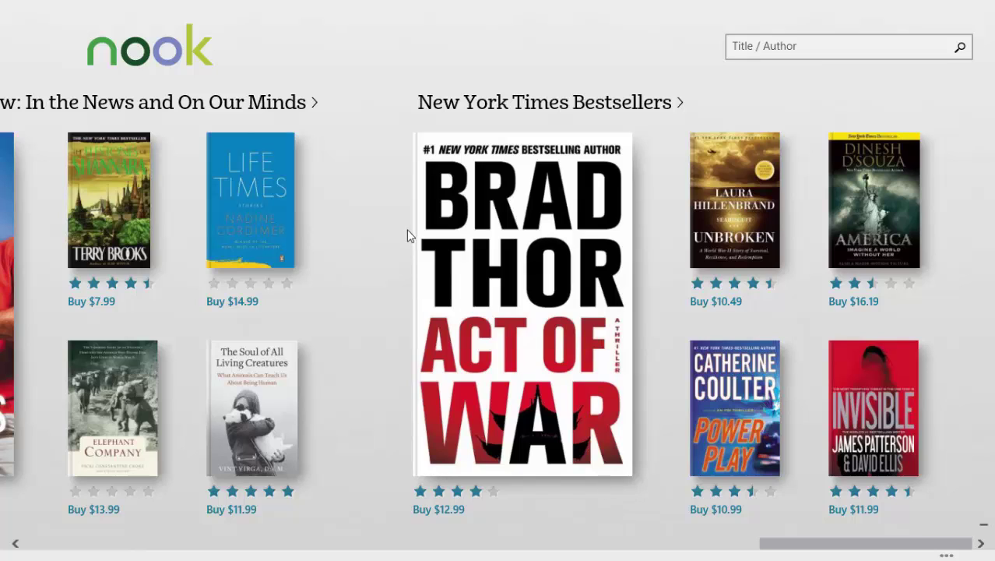
click(13, 17)
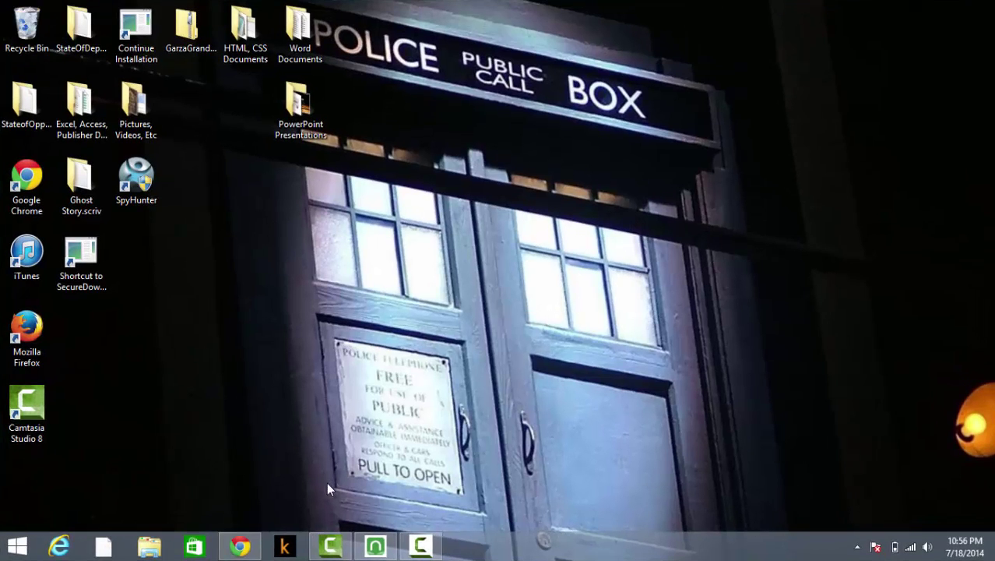
click(422, 547)
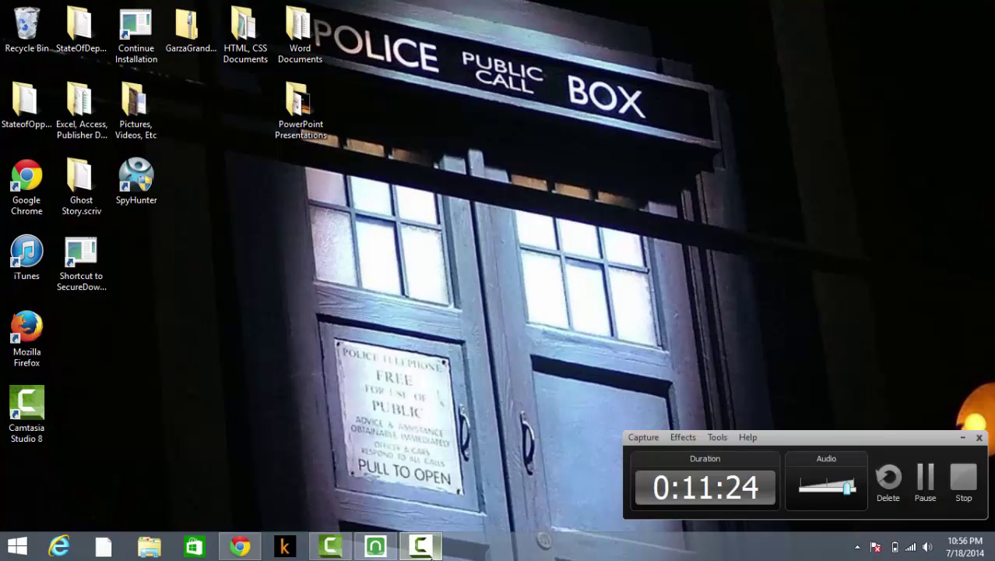